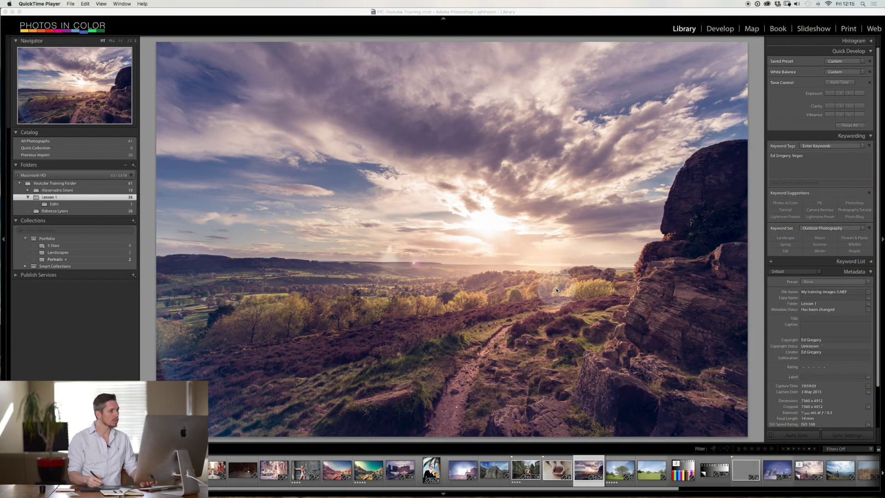
Switch from Lightroom to Photoshop, where the photographed signature is open.
{"action": "left_click", "coordinate": [439, 337]}
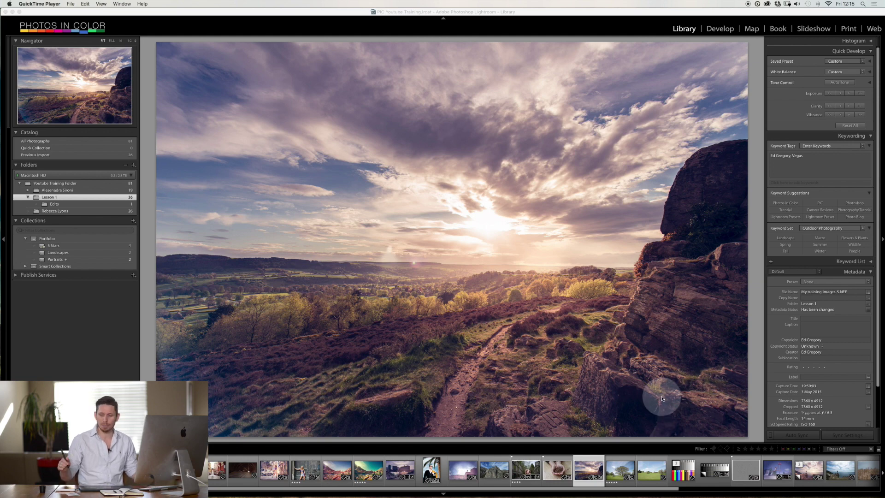
{"action": "key", "text": "ctrl+Right"}
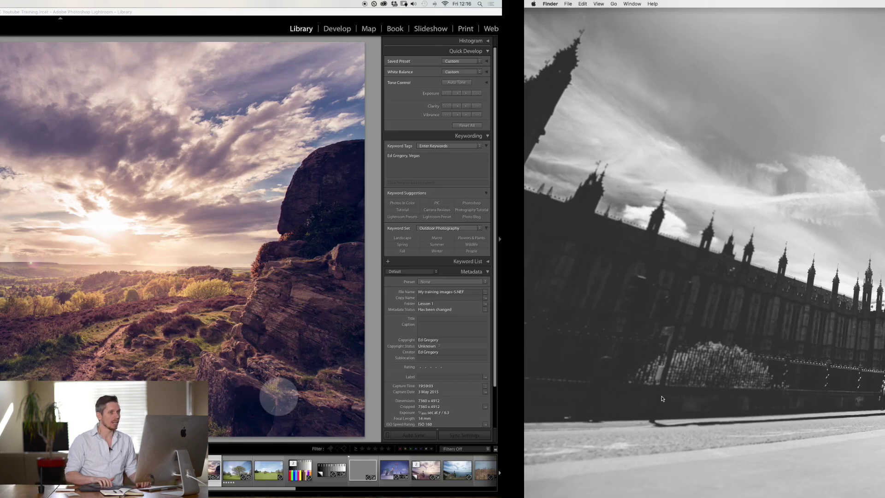
{"action": "mouse_move", "coordinate": [568, 490]}
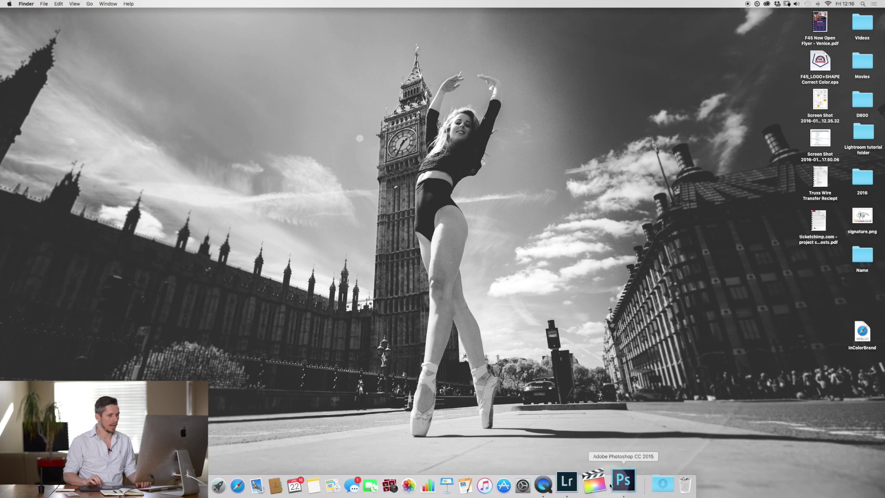
{"action": "left_click", "coordinate": [638, 484]}
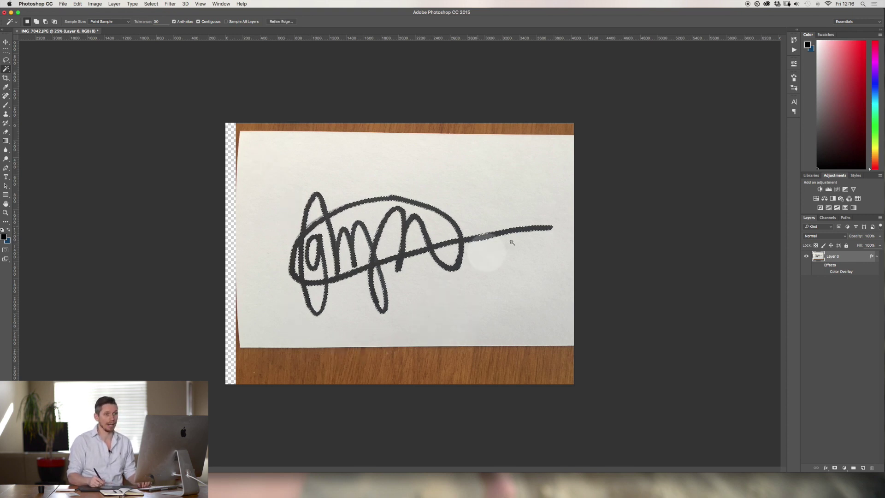
Mask the photo to the selected signature and colour it with a single visible black Color Overlay, hiding the duplicate overlay.
{"action": "left_click", "coordinate": [835, 468]}
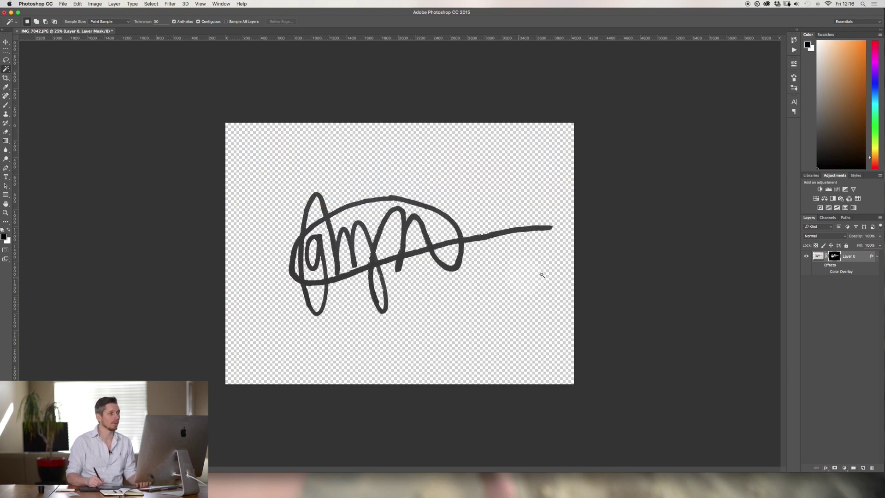
{"action": "double_click", "coordinate": [847, 263]}
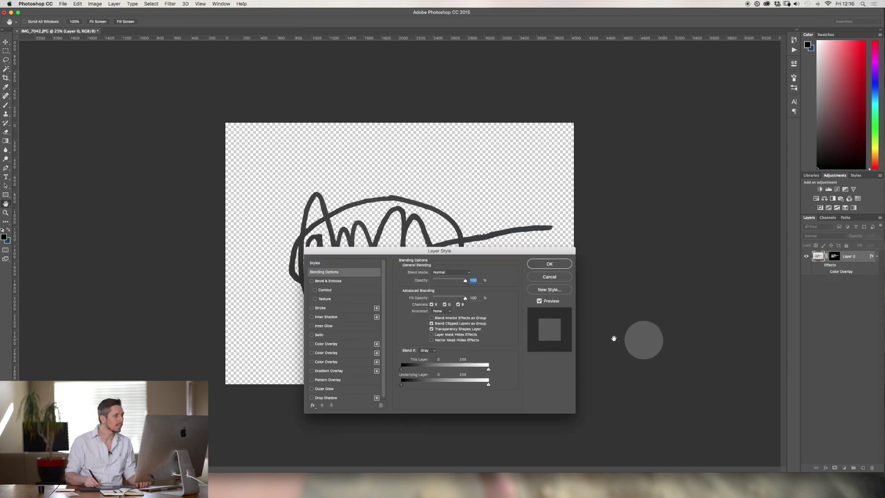
{"action": "left_click", "coordinate": [332, 353]}
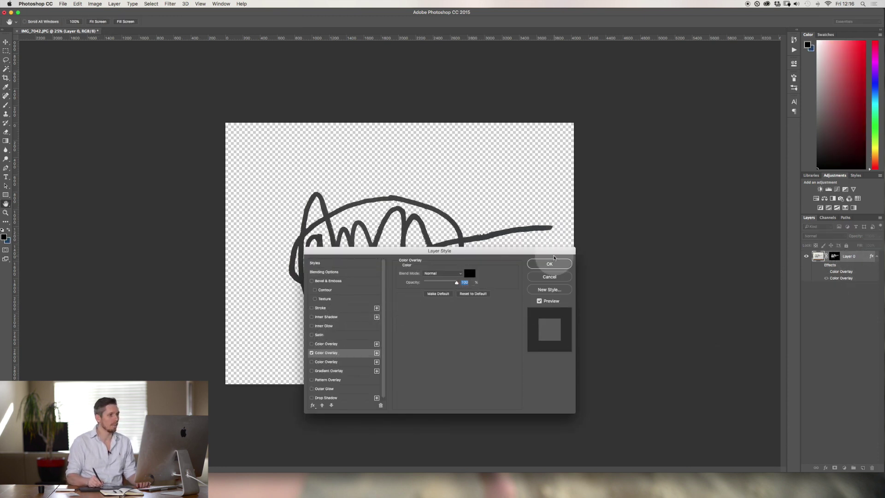
{"action": "left_click", "coordinate": [551, 264]}
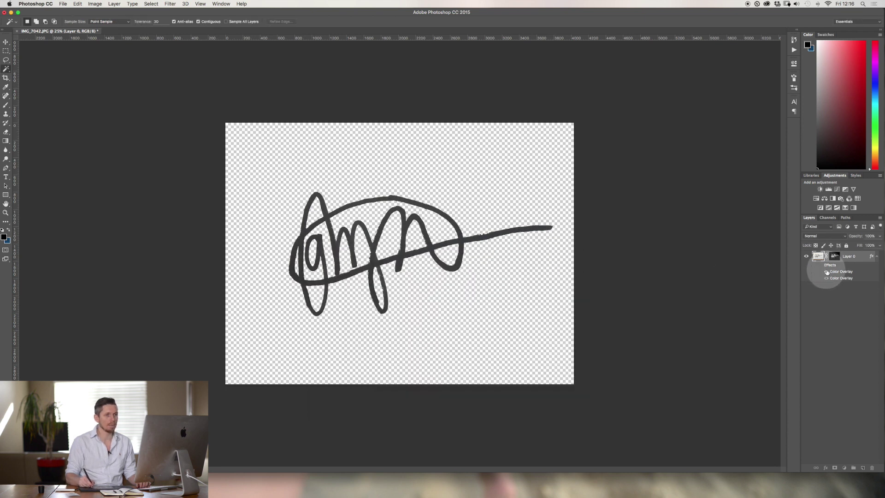
{"action": "left_click", "coordinate": [826, 272]}
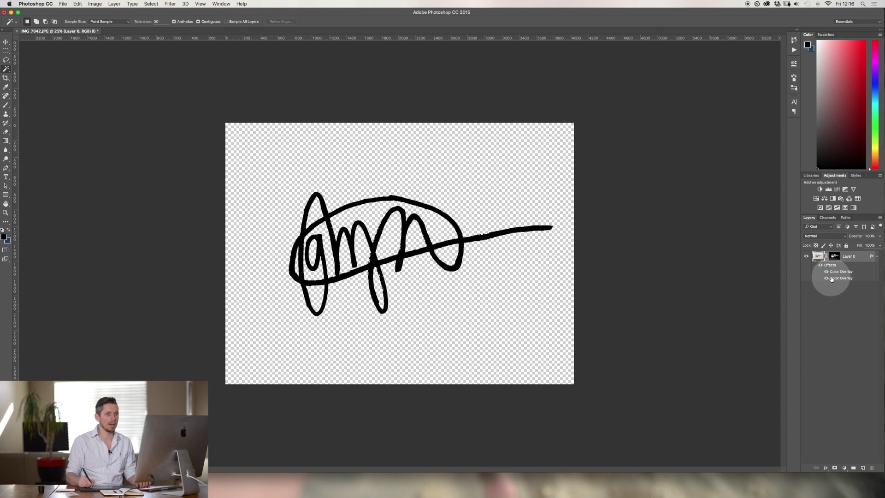
{"action": "left_click", "coordinate": [776, 341]}
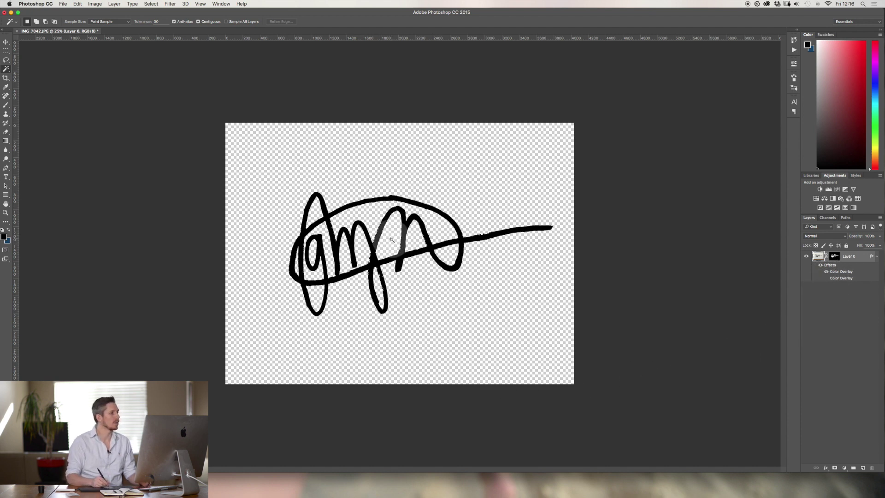
Copy the PHOTOS IN COLOR logo group from the Branding.psd window into the signature document with the Move tool.
{"action": "left_click", "coordinate": [197, 192]}
{"action": "left_click", "coordinate": [6, 41]}
{"action": "left_click", "coordinate": [96, 132]}
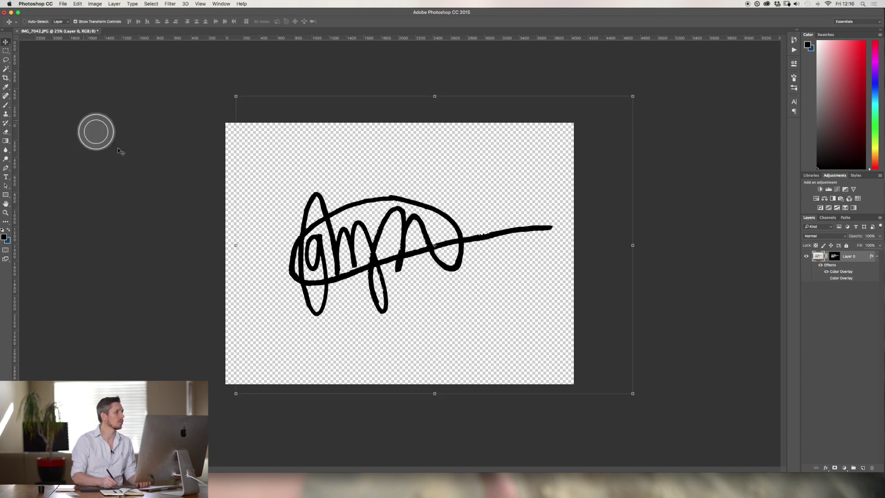
{"action": "left_click", "coordinate": [320, 238]}
{"action": "key", "text": "ctrl+Up"}
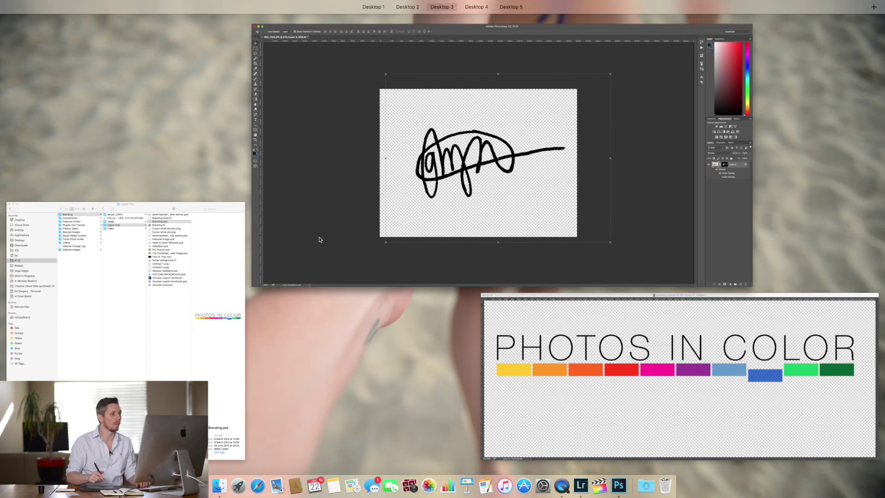
{"action": "left_click", "coordinate": [661, 356]}
{"action": "left_click", "coordinate": [572, 262]}
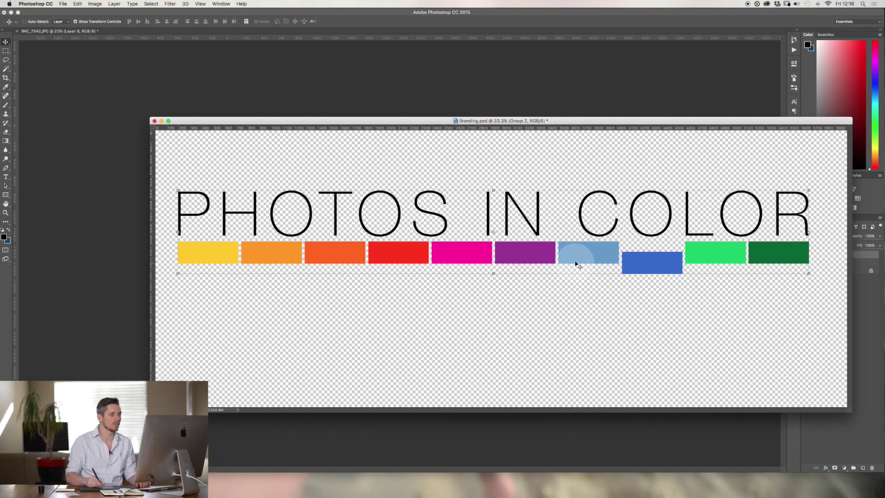
{"action": "left_click_drag", "start_coordinate": [576, 264], "coordinate": [361, 123]}
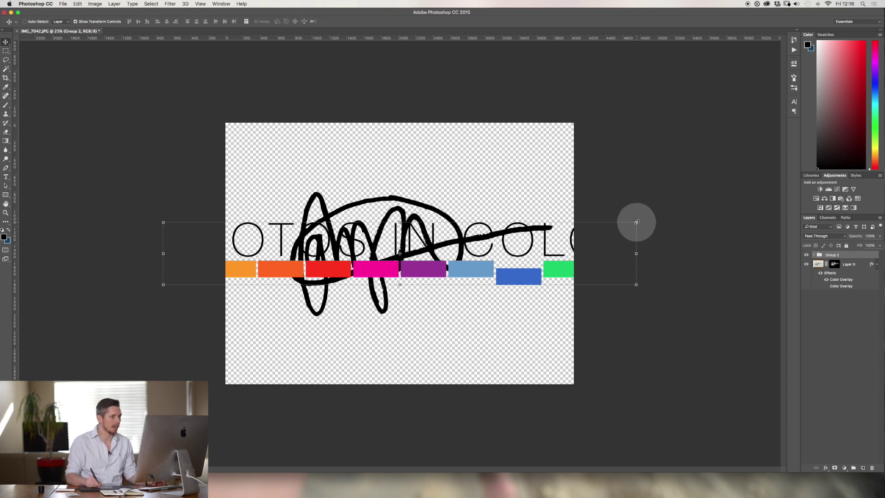
Scale the logo group to about 69% and place it along the lower edge of the canvas, beneath the signature.
{"action": "left_click_drag", "start_coordinate": [636, 222], "coordinate": [523, 281]}
{"action": "left_click", "coordinate": [494, 165]}
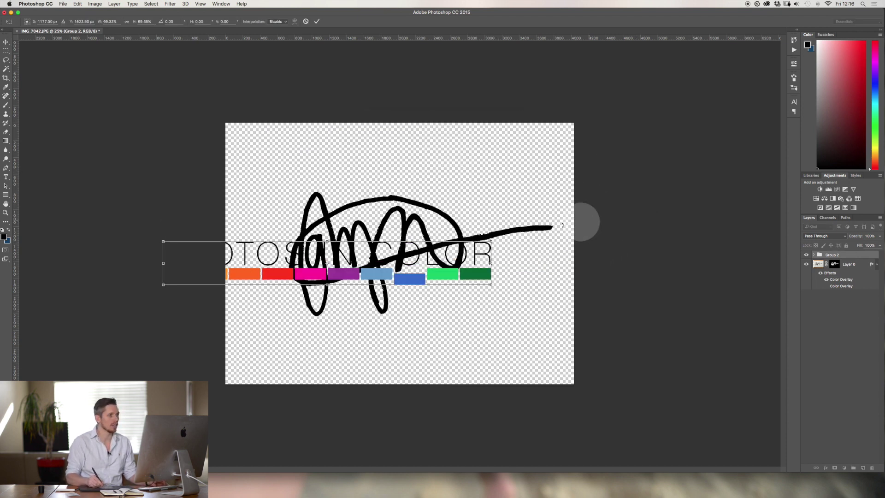
{"action": "left_click_drag", "start_coordinate": [458, 283], "coordinate": [505, 349]}
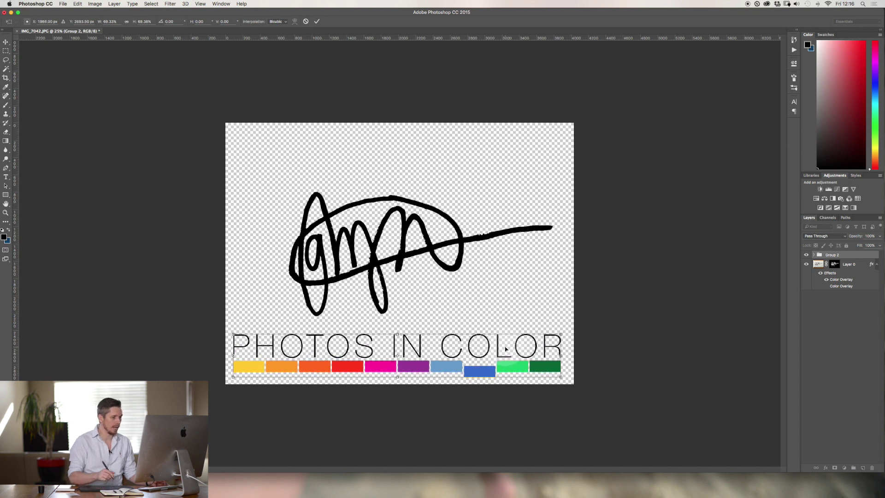
{"action": "key", "text": "Right"}
{"action": "key", "text": "Right"}
{"action": "key", "text": "Return"}
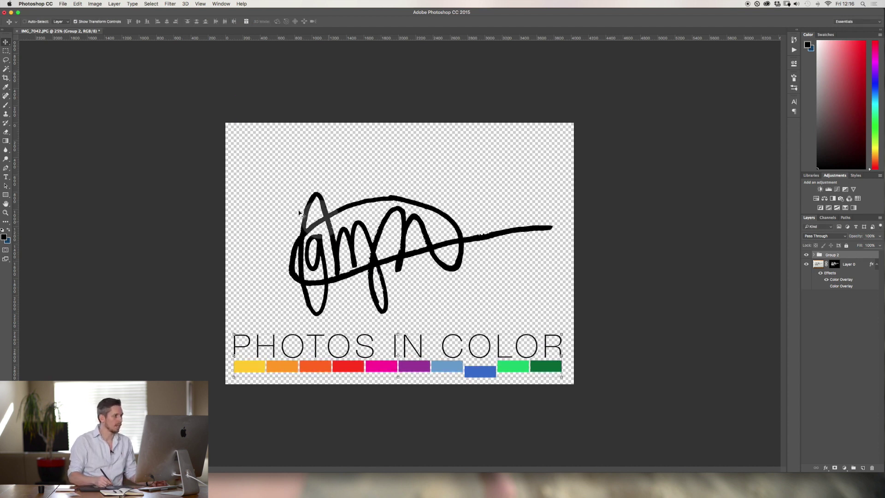
Reposition the photographed signature layer slightly so it sits centred above the logo.
{"action": "left_click", "coordinate": [847, 264]}
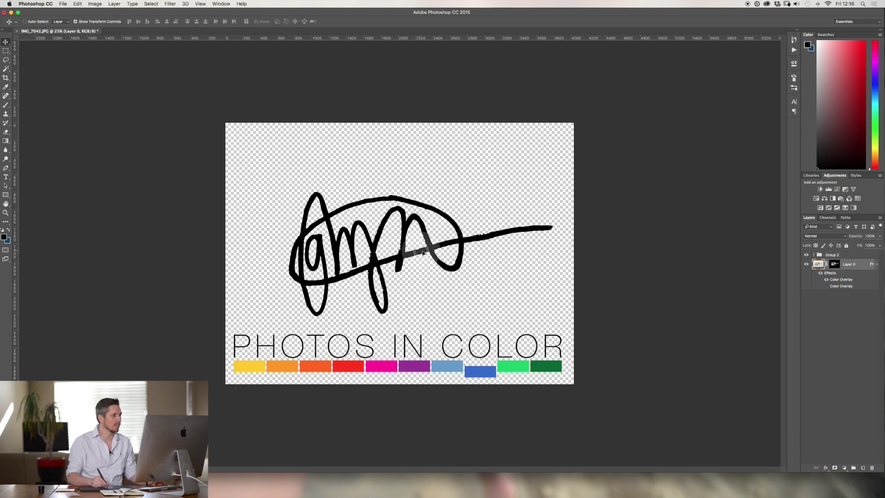
{"action": "mouse_move", "coordinate": [411, 258]}
{"action": "left_mouse_down"}
{"action": "mouse_move", "coordinate": [438, 241]}
{"action": "mouse_move", "coordinate": [424, 262]}
{"action": "left_mouse_up"}
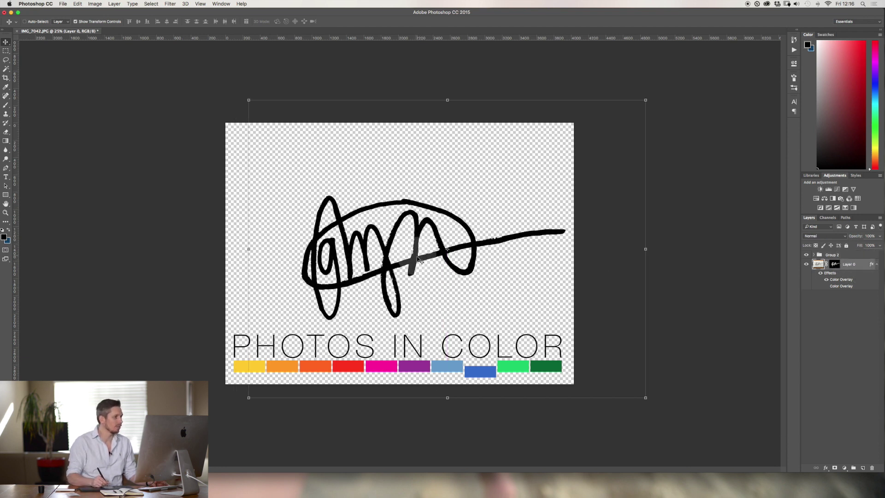
{"action": "mouse_move", "coordinate": [418, 252]}
{"action": "left_mouse_down"}
{"action": "mouse_move", "coordinate": [420, 235]}
{"action": "mouse_move", "coordinate": [406, 265]}
{"action": "left_mouse_up"}
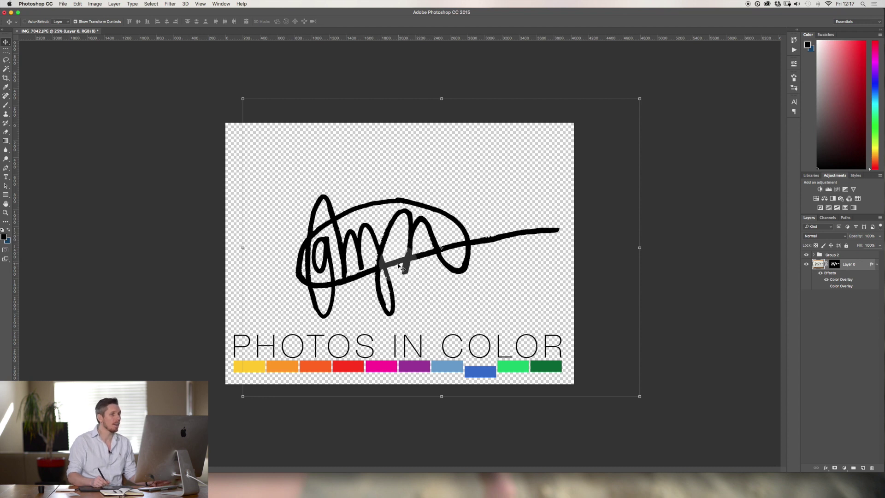
Hide the photographed signature layer and add a new empty layer above the logo group.
{"action": "left_click", "coordinate": [807, 265]}
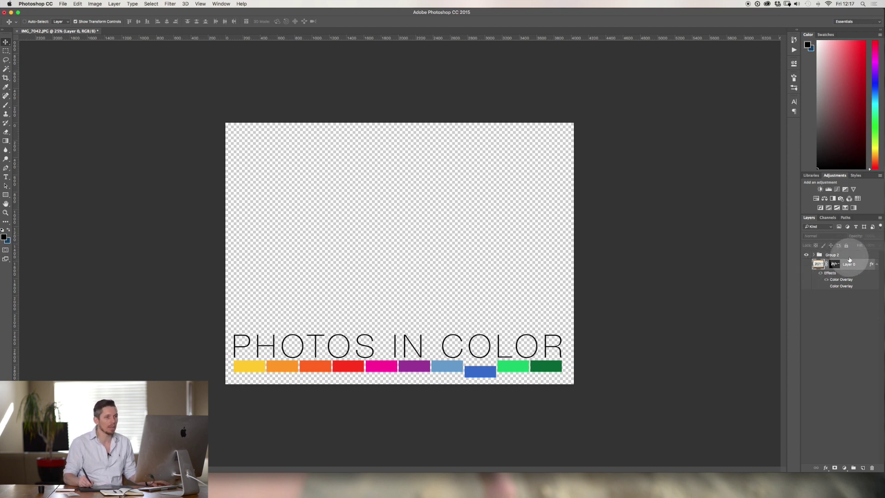
{"action": "left_click", "coordinate": [849, 255]}
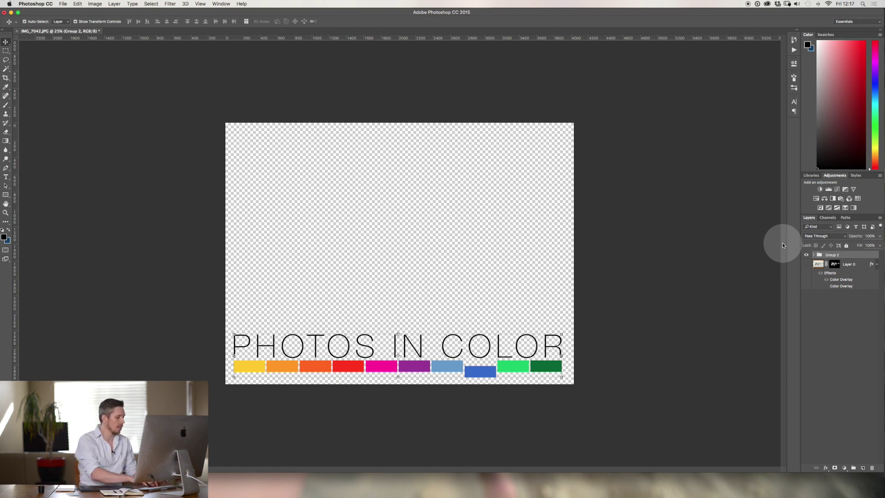
{"action": "key", "text": "super+shift+n"}
{"action": "key", "text": "Return"}
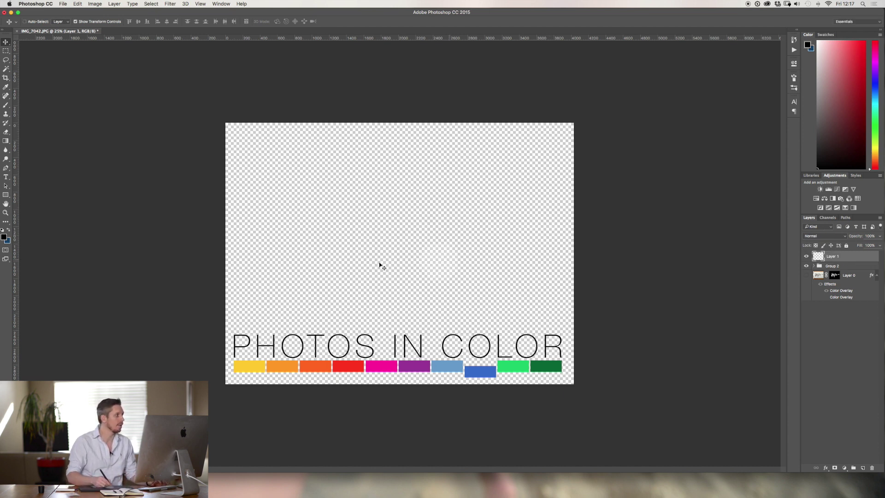
Draw a black signature freehand above the logo with the Brush tool, undoing the first attempt and redrawing it.
{"action": "left_click", "coordinate": [7, 106]}
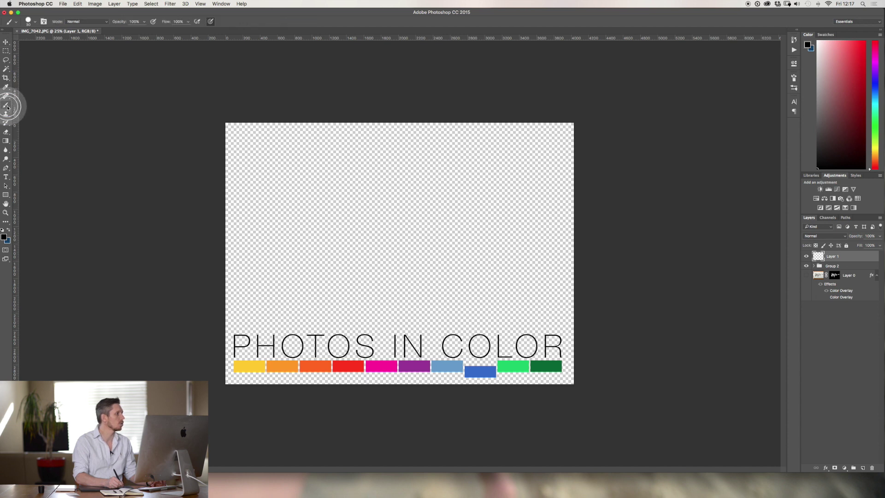
{"action": "left_click", "coordinate": [211, 22]}
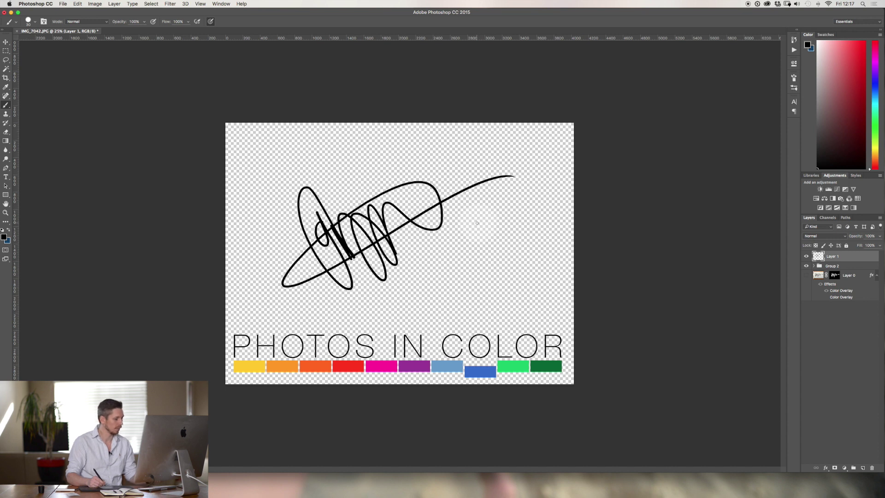
{"action": "key", "text": "super+z"}
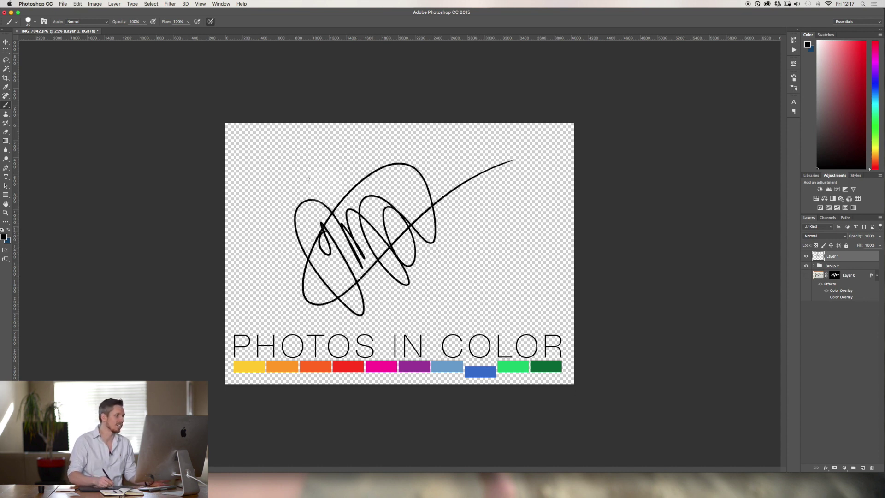
Rotate the drawn signature clockwise until its long stroke is nearly level, and centre it just above the logo.
{"action": "left_click", "coordinate": [6, 42]}
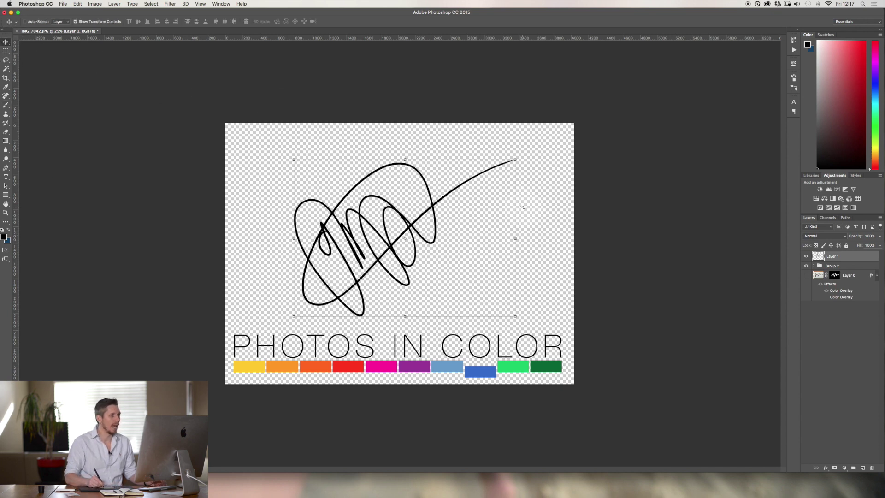
{"action": "left_click_drag", "start_coordinate": [522, 207], "coordinate": [523, 263]}
{"action": "left_click_drag", "start_coordinate": [400, 204], "coordinate": [426, 247]}
{"action": "key", "text": "Escape"}
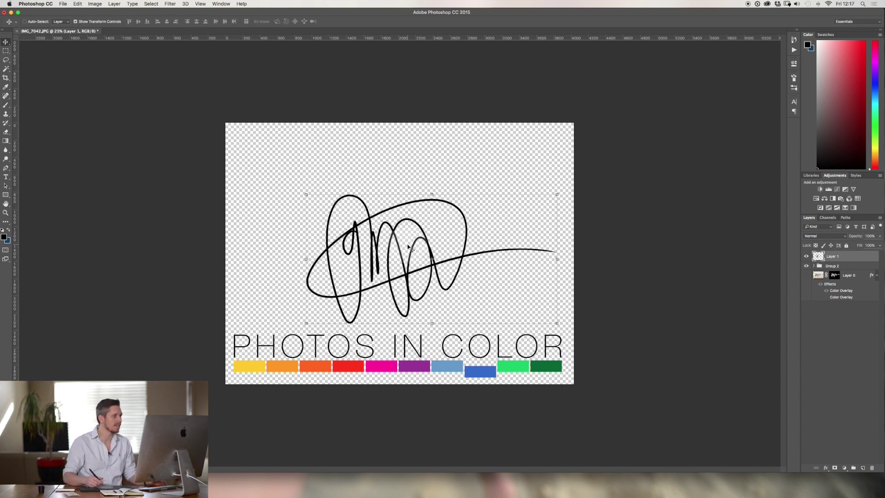
{"action": "left_click", "coordinate": [587, 301]}
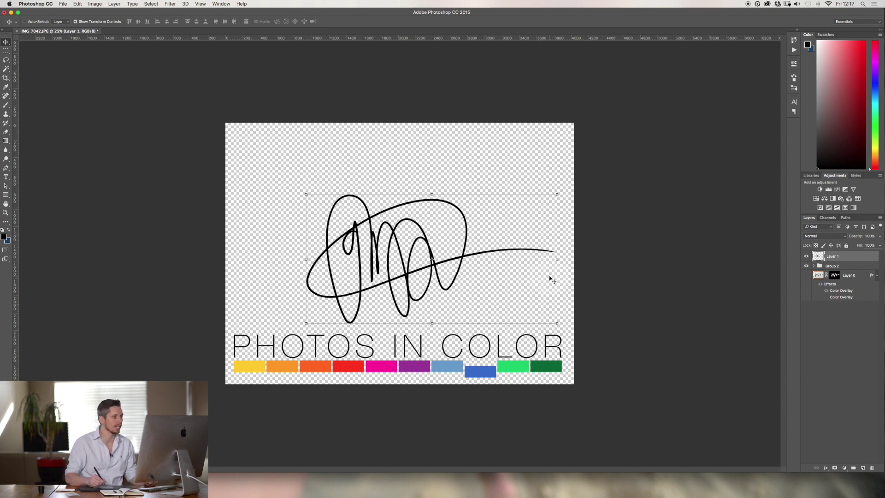
{"action": "mouse_move", "coordinate": [460, 266]}
{"action": "left_mouse_down"}
{"action": "mouse_move", "coordinate": [465, 249]}
{"action": "mouse_move", "coordinate": [458, 265]}
{"action": "left_mouse_up"}
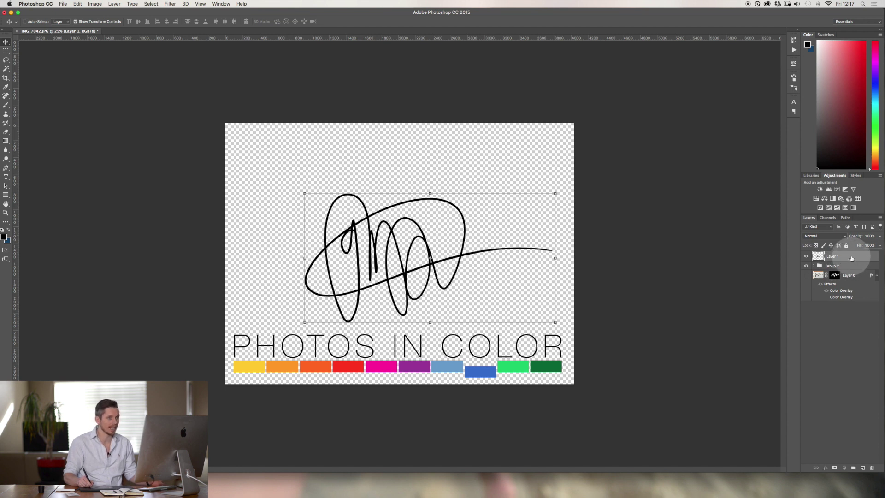
Apply a white Color Overlay to the drawn signature layer.
{"action": "double_click", "coordinate": [849, 260]}
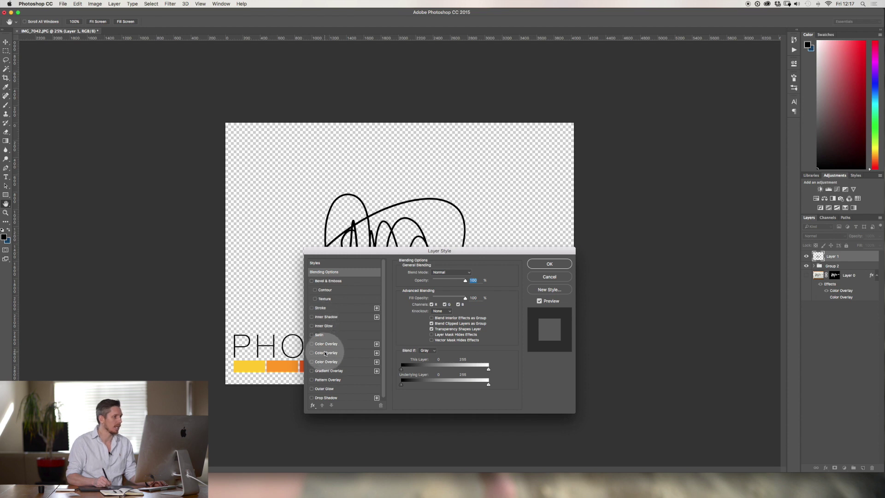
{"action": "left_click", "coordinate": [325, 352]}
{"action": "left_click", "coordinate": [469, 273]}
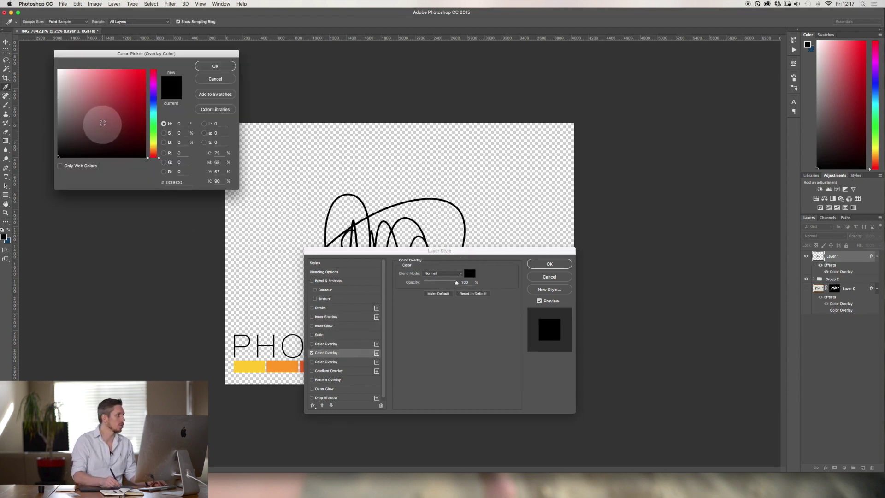
{"action": "left_click_drag", "start_coordinate": [103, 124], "coordinate": [33, 31]}
{"action": "left_click", "coordinate": [215, 69]}
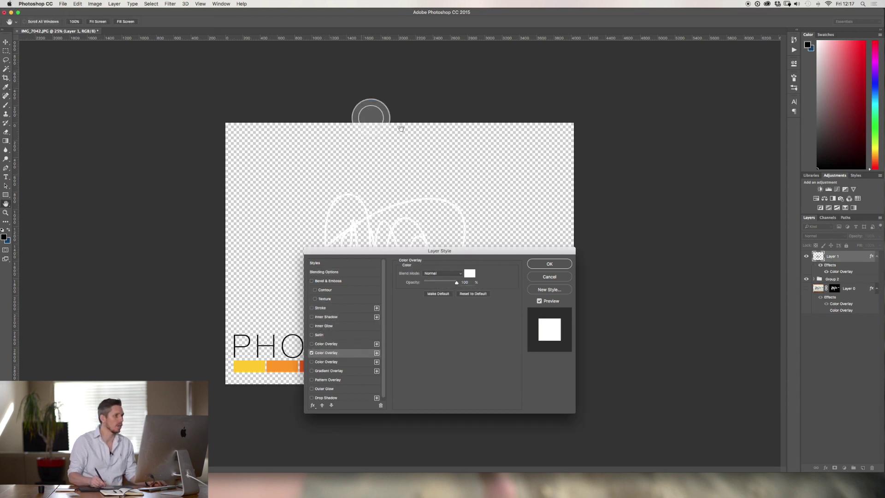
{"action": "left_click", "coordinate": [554, 261]}
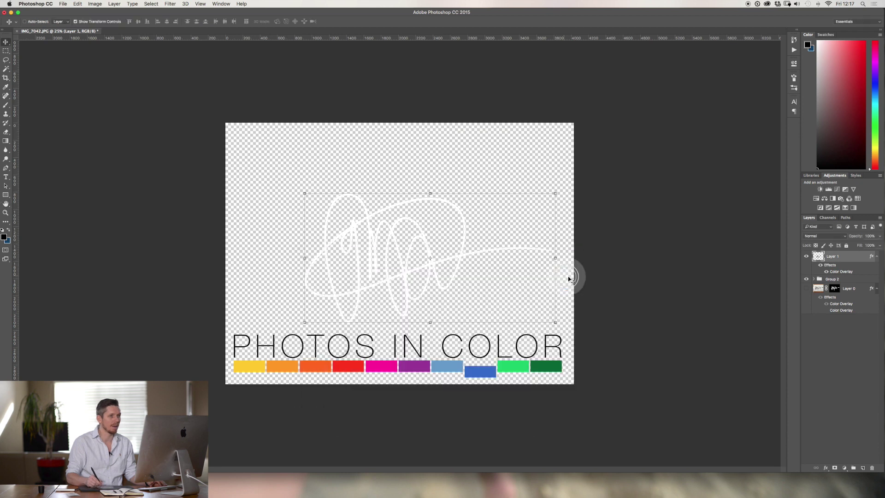
{"action": "left_click", "coordinate": [854, 282]}
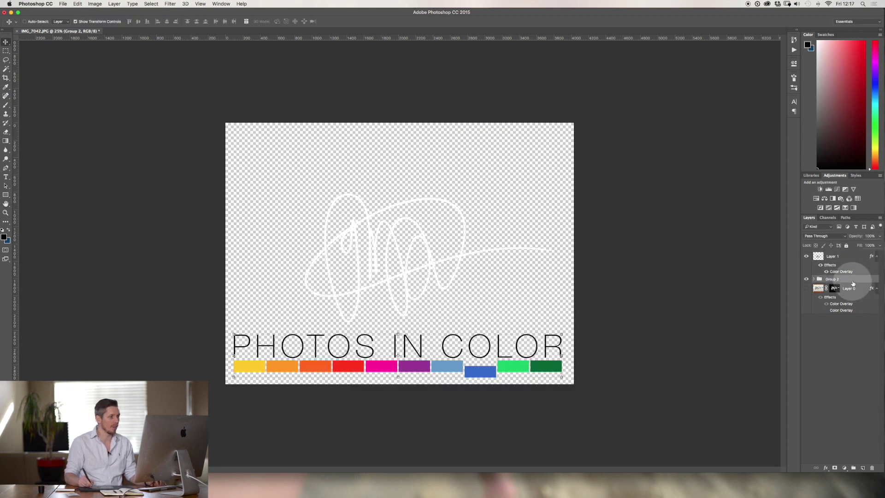
{"action": "key", "text": "alt+bracketright"}
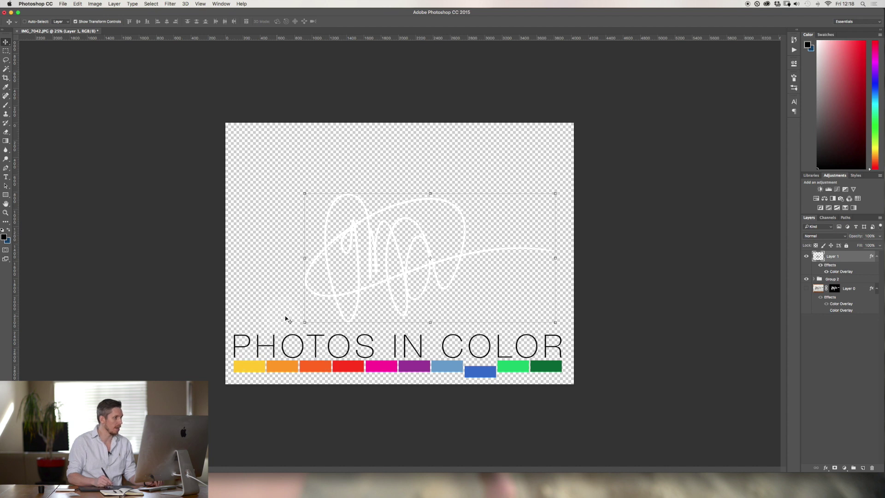
{"action": "left_click", "coordinate": [789, 300]}
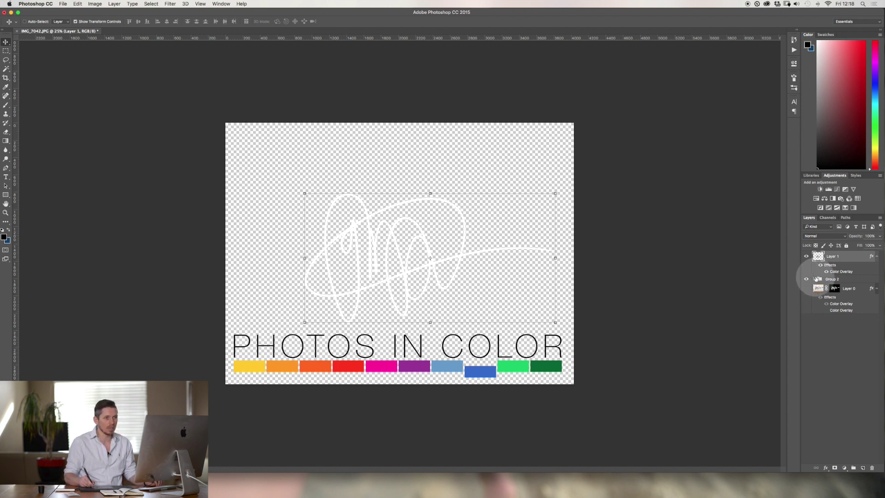
Expand the logo group and select its PHOTOS IN COLOR text layer, briefly hiding and showing it to identify it.
{"action": "left_click", "coordinate": [816, 278]}
{"action": "left_click", "coordinate": [843, 289]}
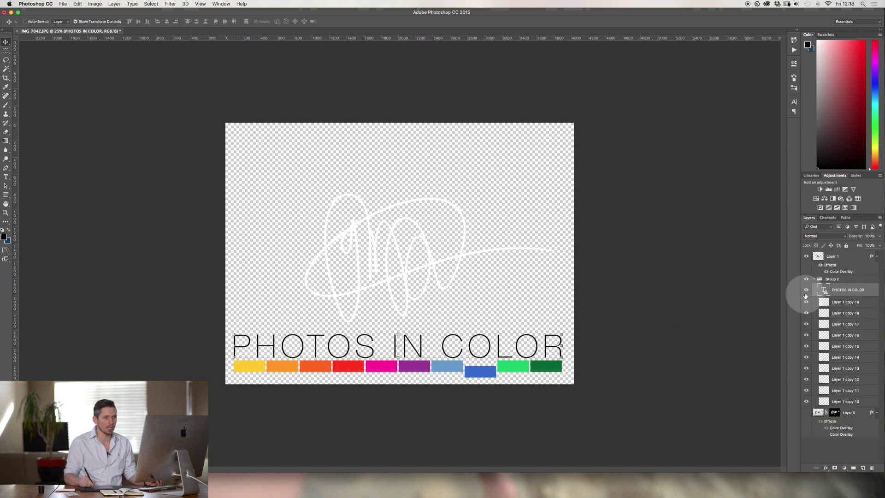
{"action": "left_click", "coordinate": [806, 290]}
{"action": "left_click", "coordinate": [806, 290]}
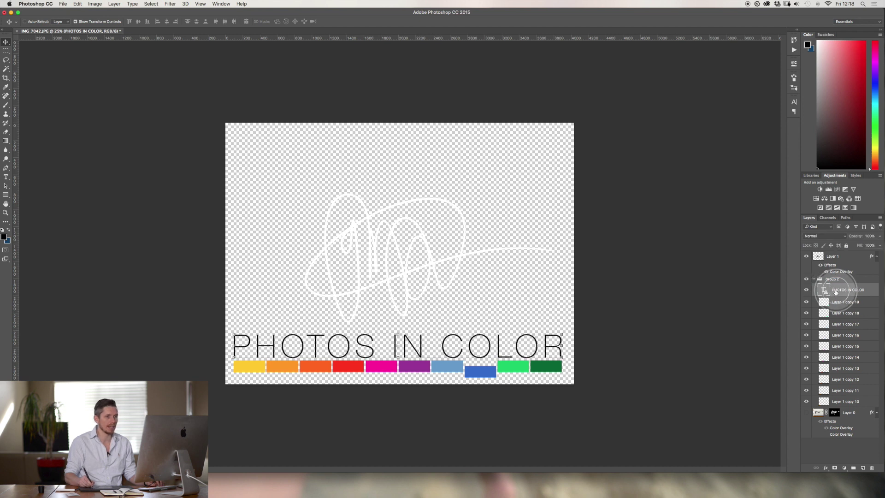
{"action": "double_click", "coordinate": [823, 289]}
{"action": "left_click", "coordinate": [494, 170]}
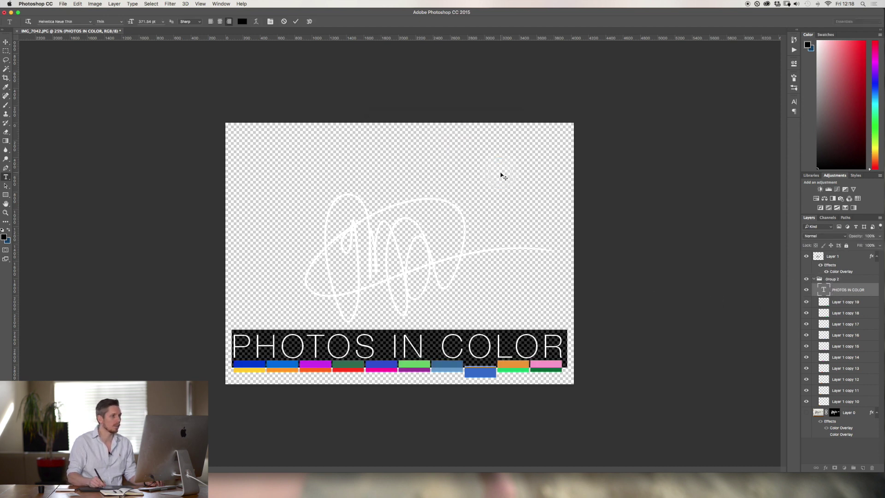
{"action": "left_click", "coordinate": [825, 286]}
{"action": "key", "text": "v"}
{"action": "left_click", "coordinate": [824, 290]}
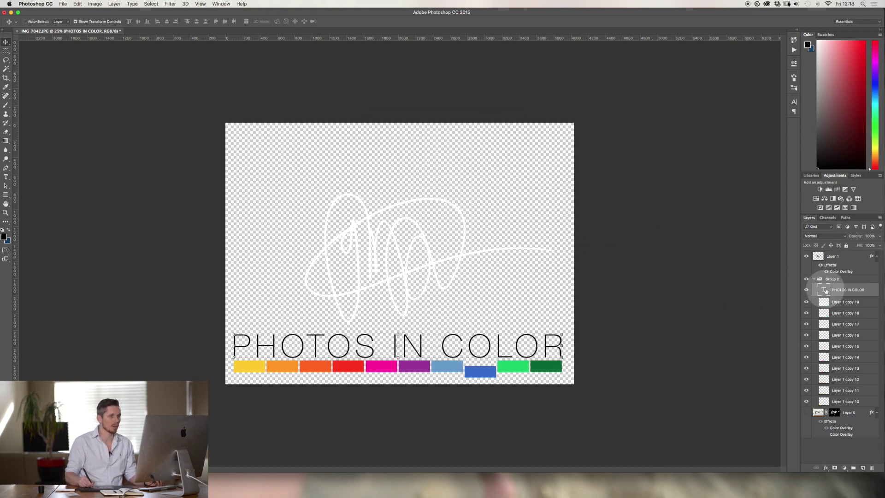
Apply a white Color Overlay to the PHOTOS IN COLOR text layer.
{"action": "double_click", "coordinate": [870, 289]}
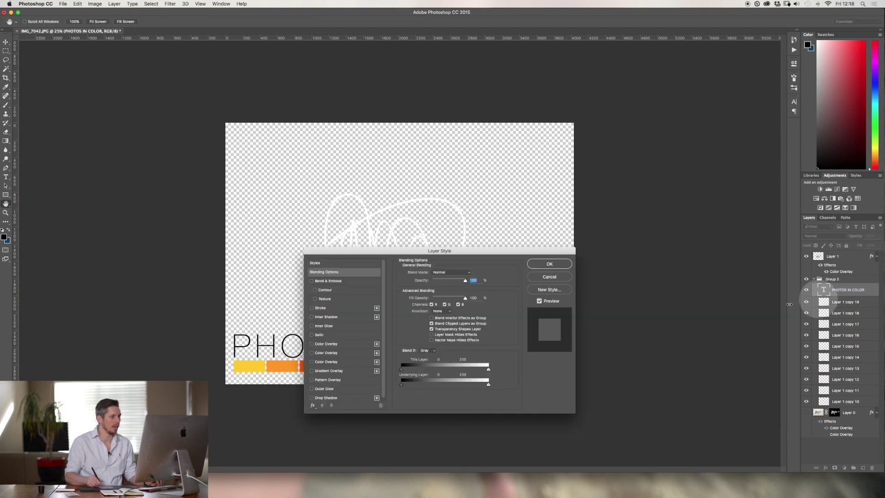
{"action": "left_click", "coordinate": [330, 361]}
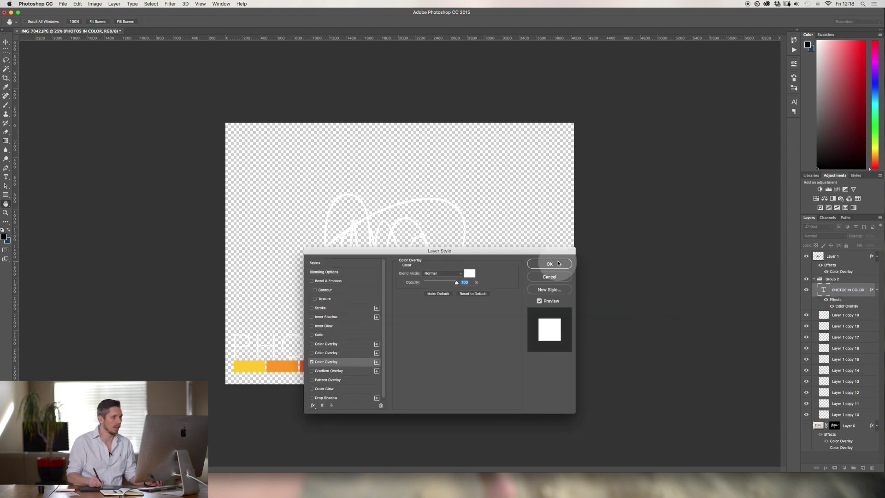
{"action": "left_click", "coordinate": [558, 263]}
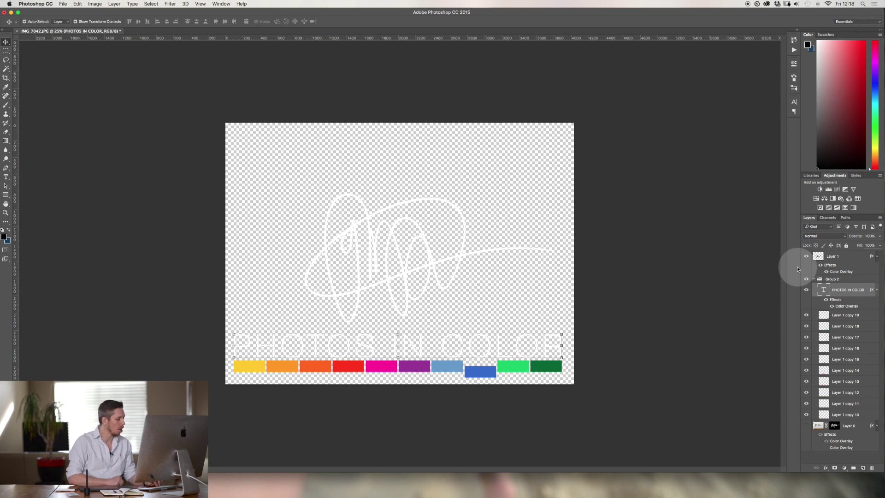
Start a Save for Web export as PNG-24 with Transparency included, and check the signature in the preview.
{"action": "key", "text": "super+s"}
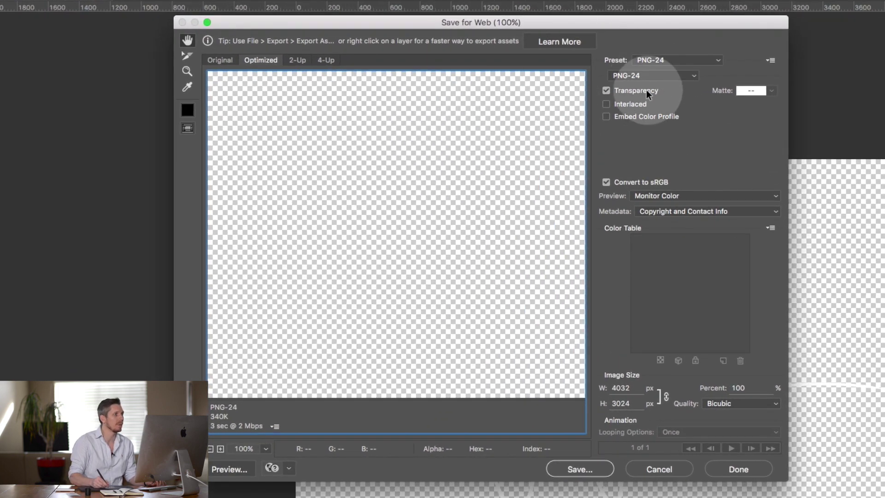
{"action": "left_click", "coordinate": [637, 74]}
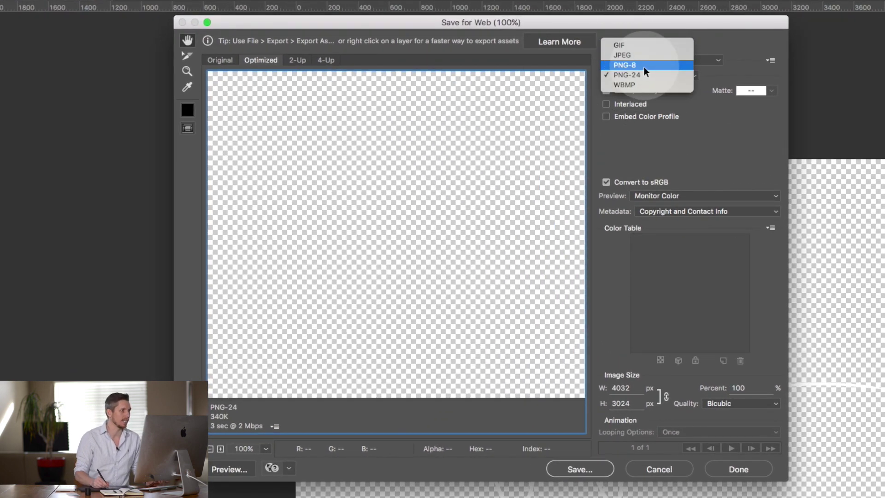
{"action": "left_click", "coordinate": [640, 75]}
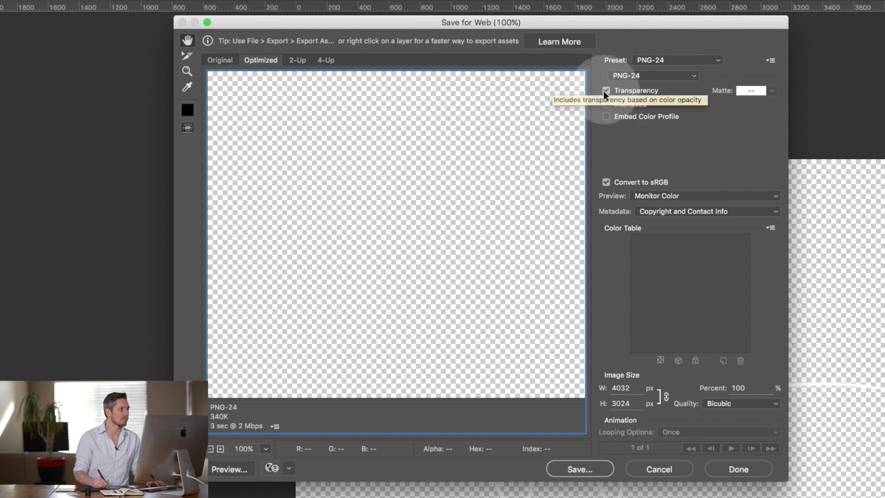
{"action": "mouse_move", "coordinate": [415, 159]}
{"action": "left_mouse_down"}
{"action": "mouse_move", "coordinate": [408, 134]}
{"action": "mouse_move", "coordinate": [486, 307]}
{"action": "mouse_move", "coordinate": [472, 194]}
{"action": "mouse_move", "coordinate": [447, 253]}
{"action": "mouse_move", "coordinate": [407, 293]}
{"action": "left_mouse_up"}
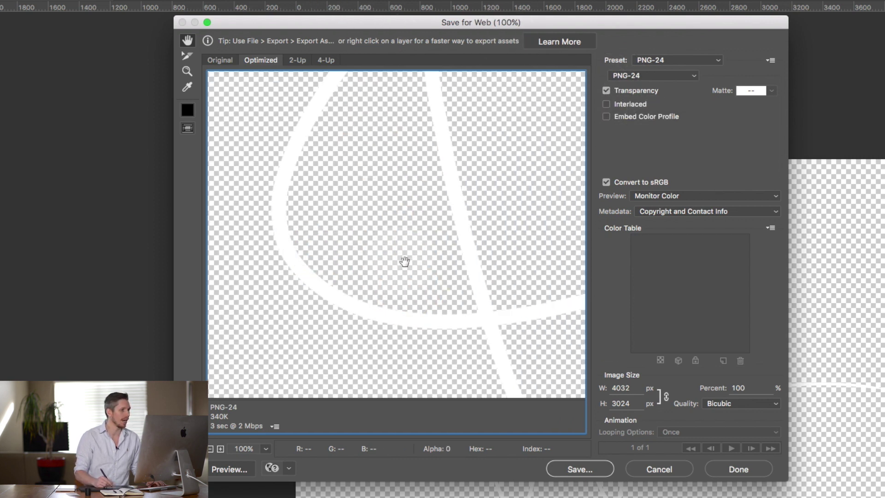
Set the export width to 1000 px with linked height, and save the image to the Desktop as signature.png.
{"action": "left_click", "coordinate": [622, 388]}
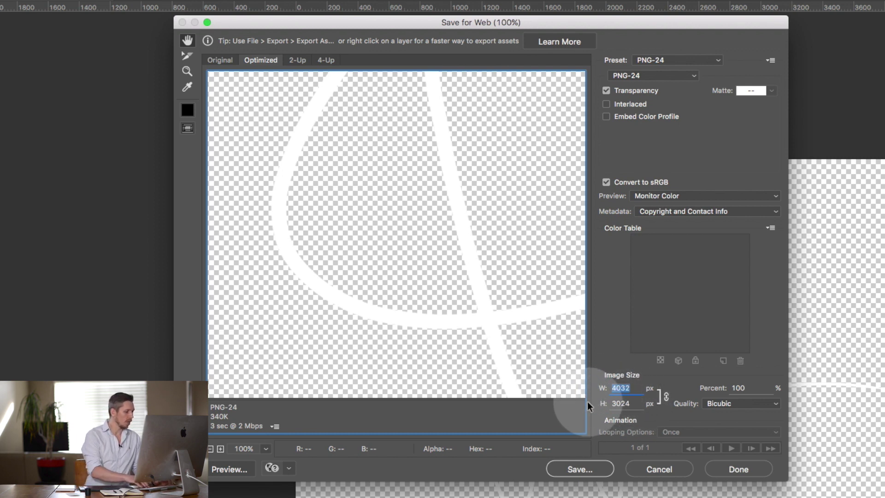
{"action": "type", "text": "1000"}
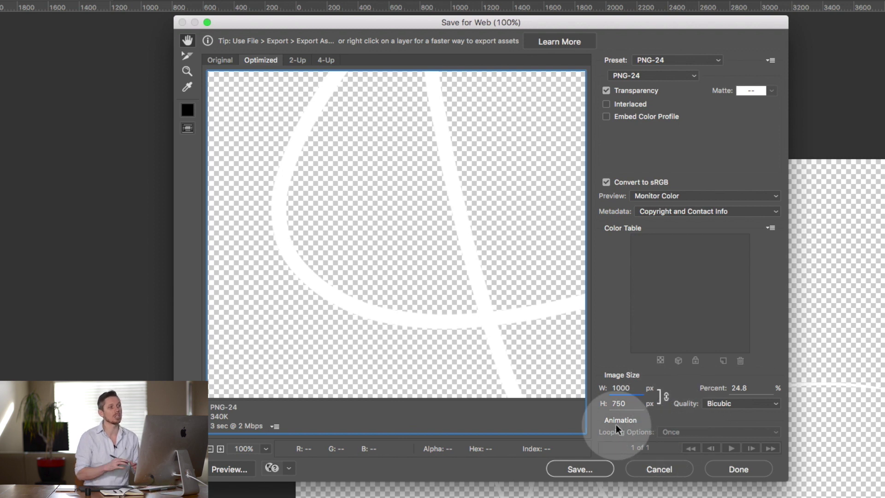
{"action": "left_click", "coordinate": [561, 471]}
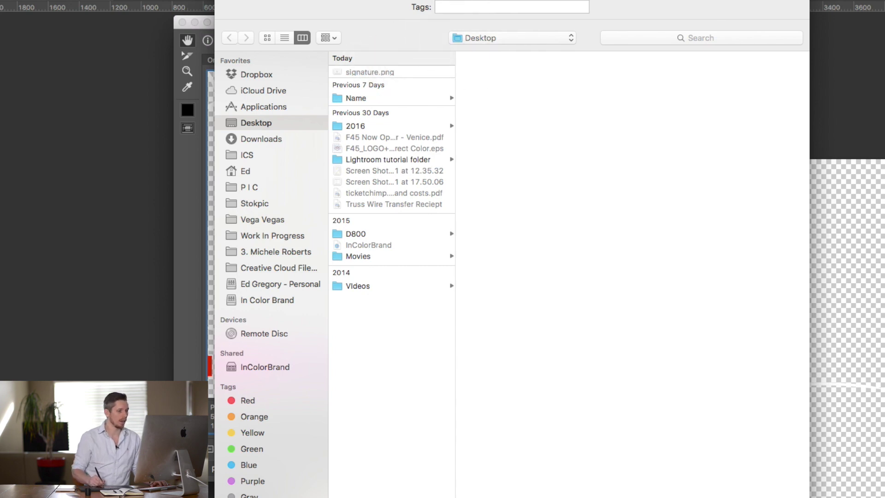
{"action": "key", "text": "Return"}
{"action": "left_click", "coordinate": [846, 358]}
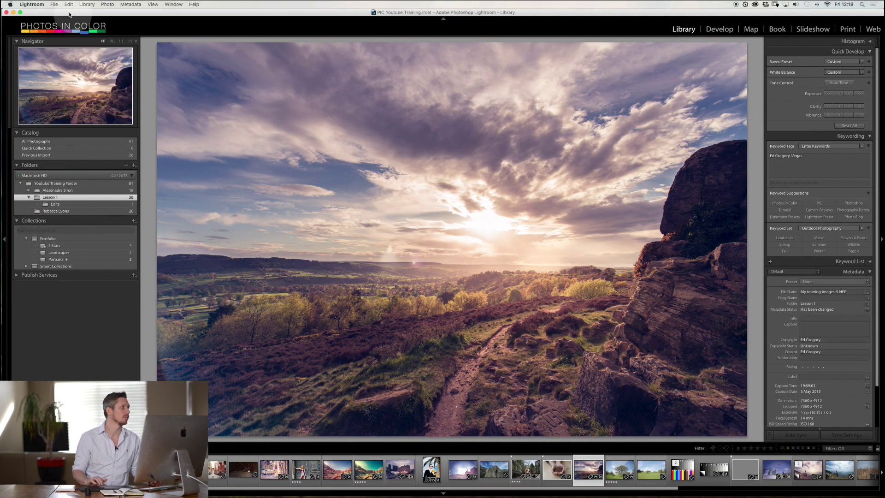
In Lightroom, extend the selection to three neighbouring photos in the filmstrip and open their export settings.
{"action": "left_click", "coordinate": [55, 4]}
{"action": "left_click", "coordinate": [466, 287]}
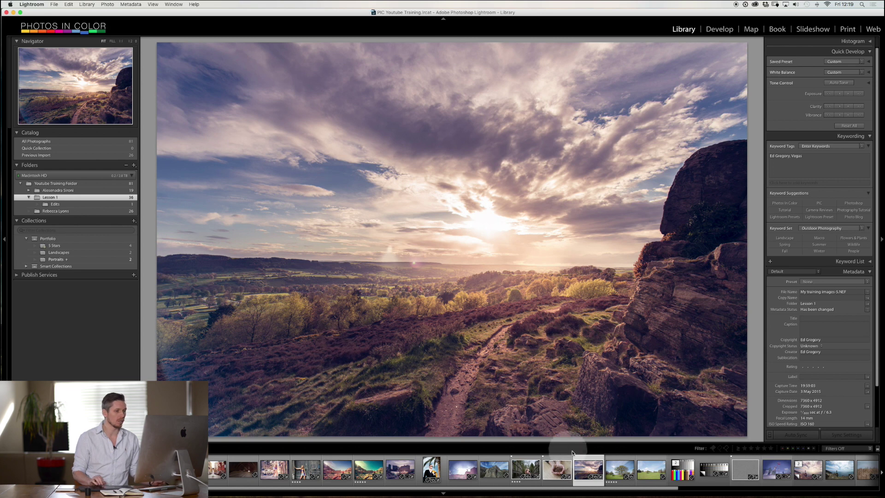
{"action": "left_click", "coordinate": [529, 470], "text": "shift"}
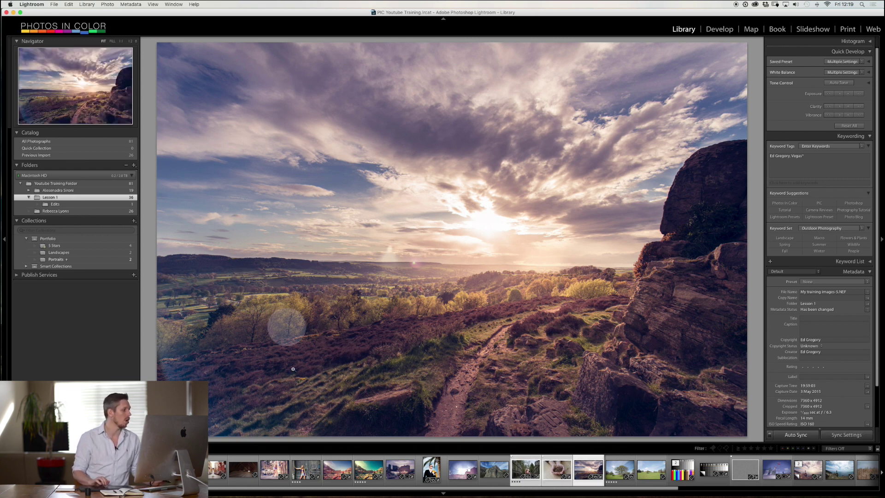
{"action": "key", "text": "super+shift+e"}
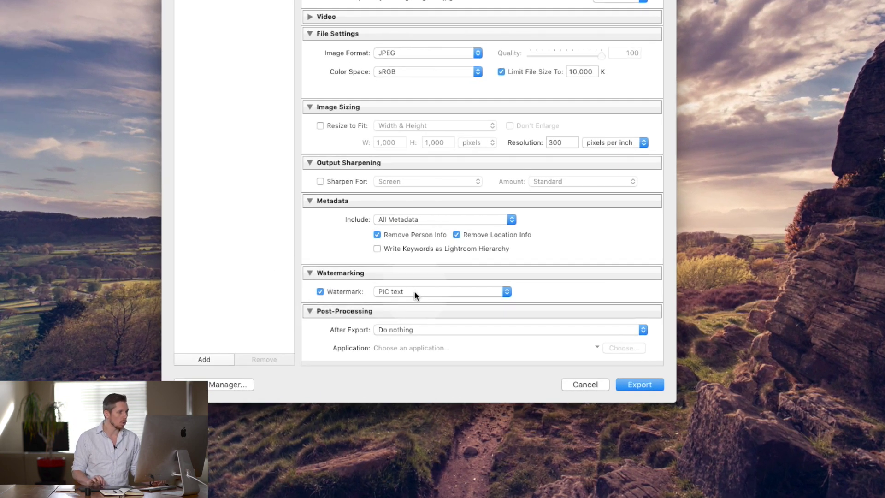
Open the Watermark Editor from the export settings and change the PIC text watermark's wording to "PHOTOIS COLOR".
{"action": "left_click", "coordinate": [422, 300]}
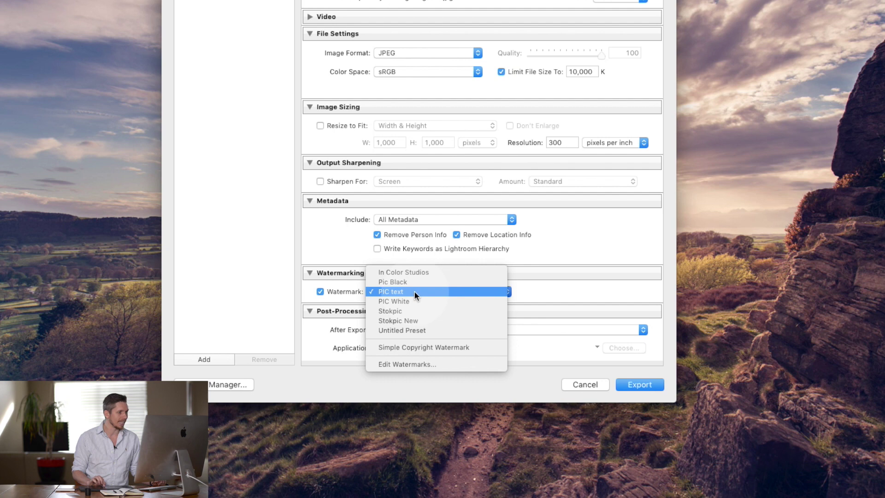
{"action": "left_click", "coordinate": [426, 364]}
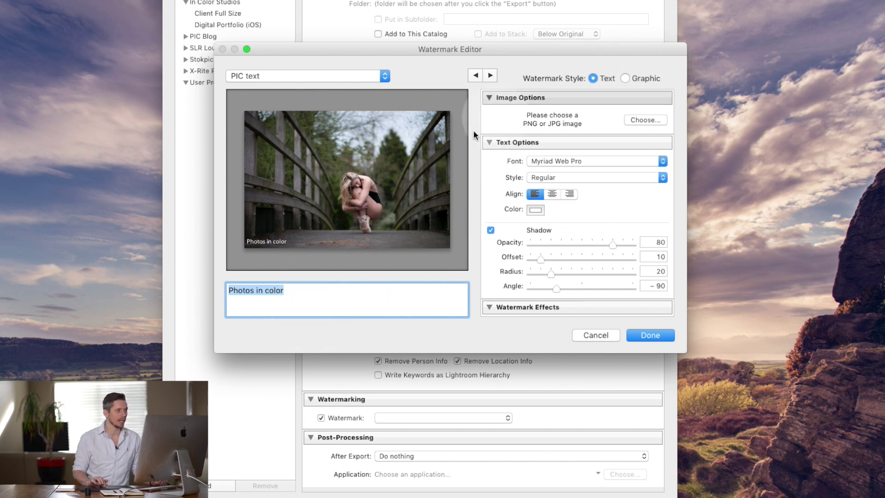
{"action": "type", "text": "gasgwr"}
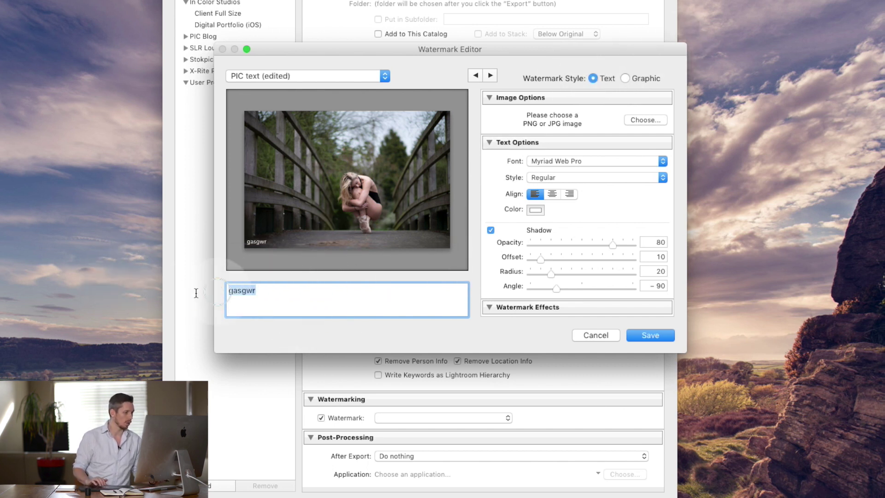
{"action": "key", "text": "super+a"}
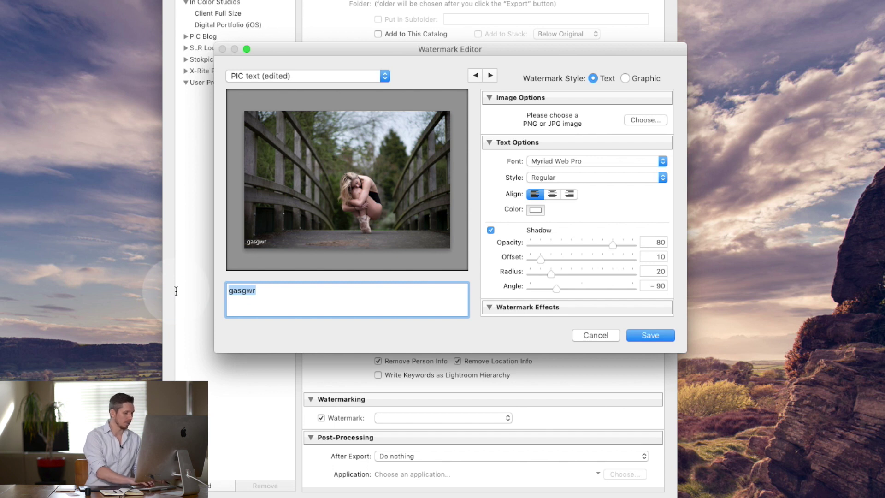
{"action": "type", "text": "PHOTOIS COLOR"}
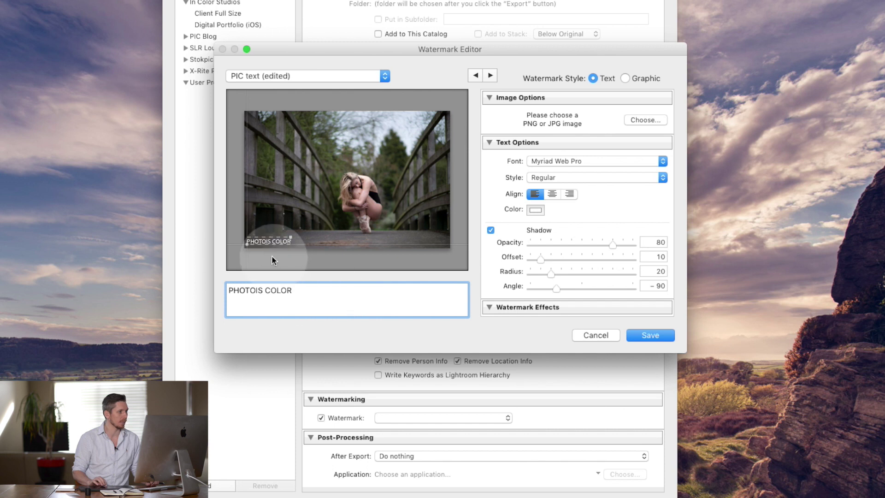
{"action": "mouse_move", "coordinate": [263, 239]}
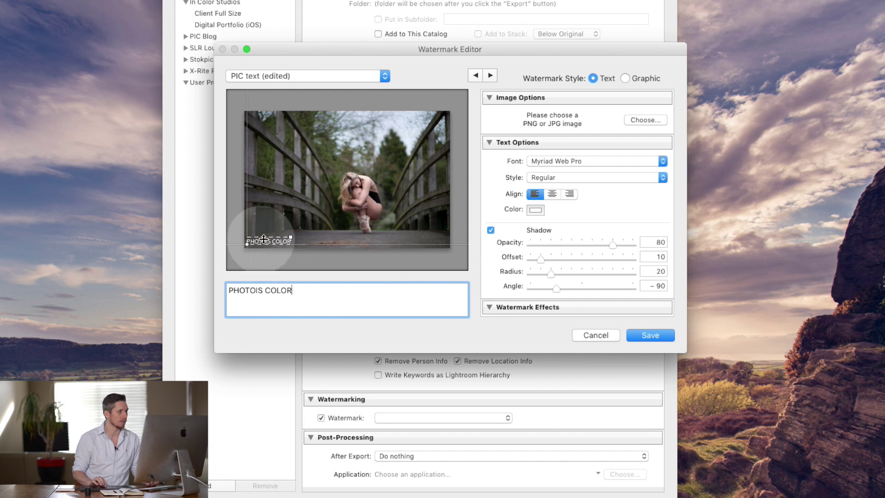
Switch the watermark style to Graphic and load signature.png from the Desktop as its image.
{"action": "left_click", "coordinate": [624, 78]}
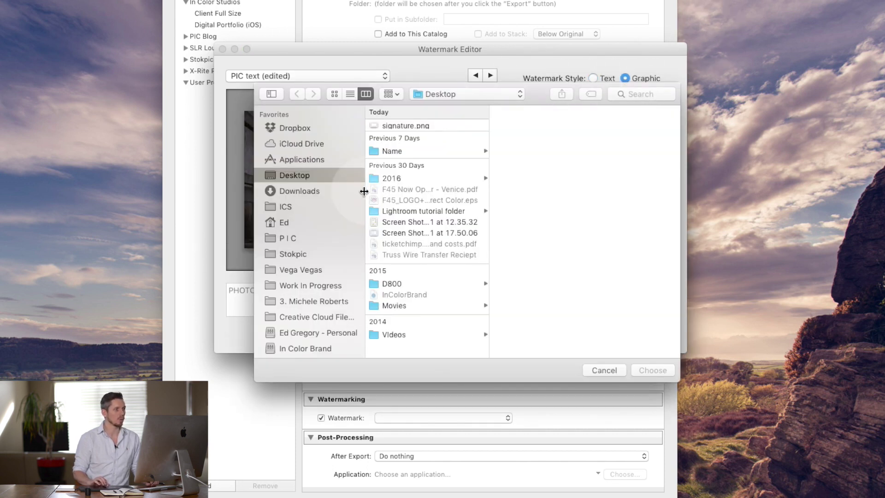
{"action": "left_click", "coordinate": [396, 126]}
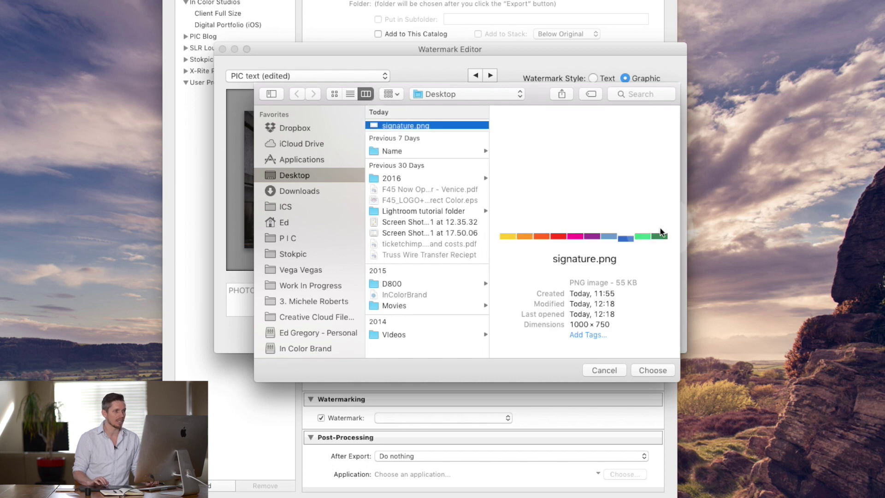
{"action": "left_click", "coordinate": [653, 368]}
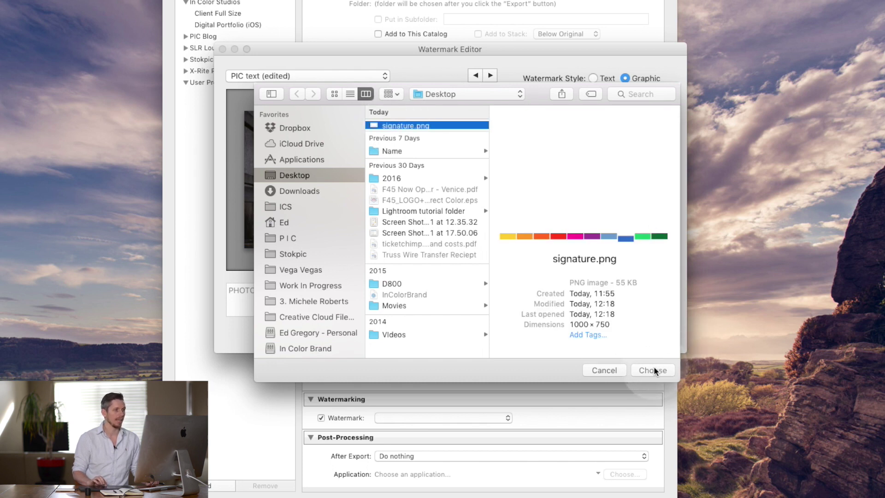
{"action": "left_click", "coordinate": [254, 243]}
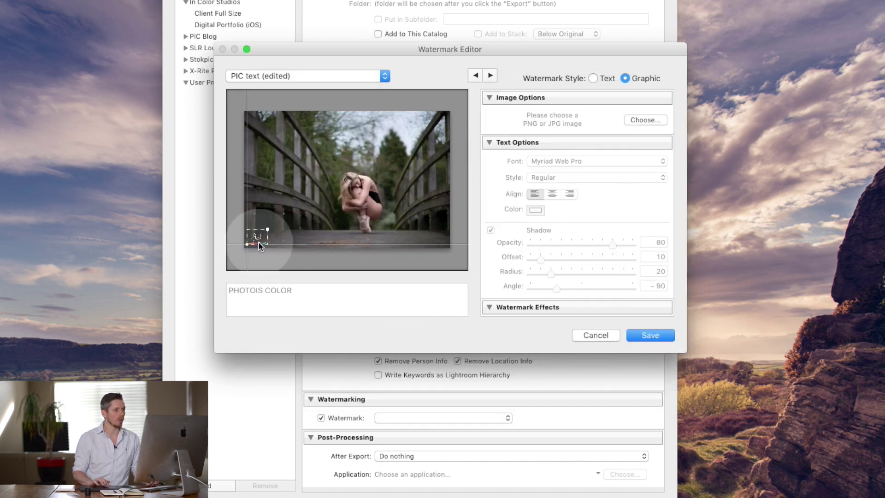
Anchor the graphic watermark in the photo's bottom-right corner, with a size of 17 and a horizontal inset of 2.
{"action": "scroll", "coordinate": [605, 228], "scroll_direction": "down", "scroll_amount": 5}
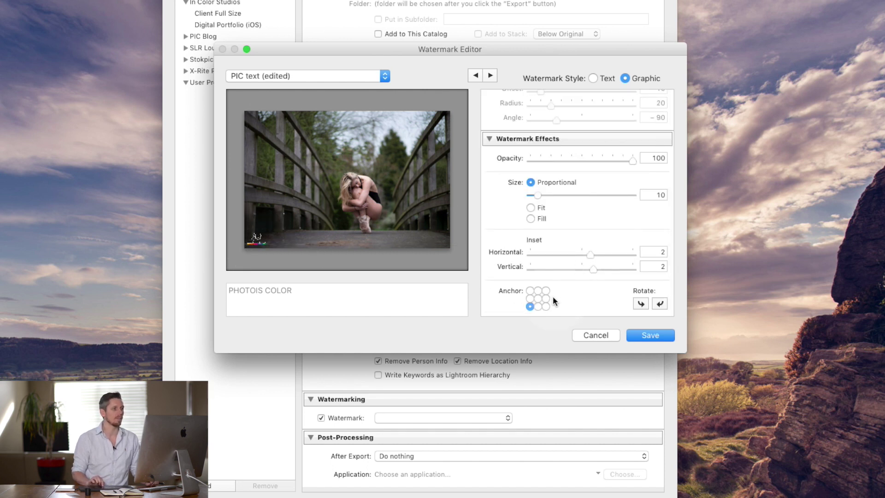
{"action": "left_click", "coordinate": [546, 306]}
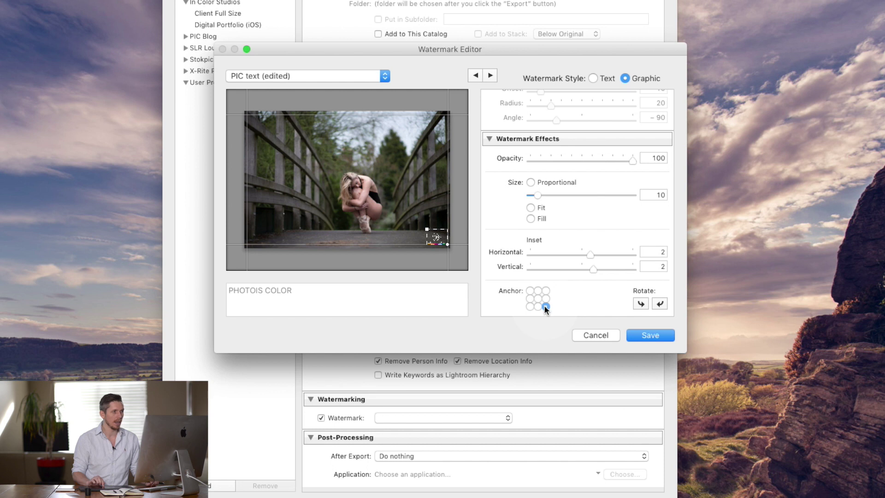
{"action": "left_click_drag", "start_coordinate": [539, 194], "coordinate": [543, 193]}
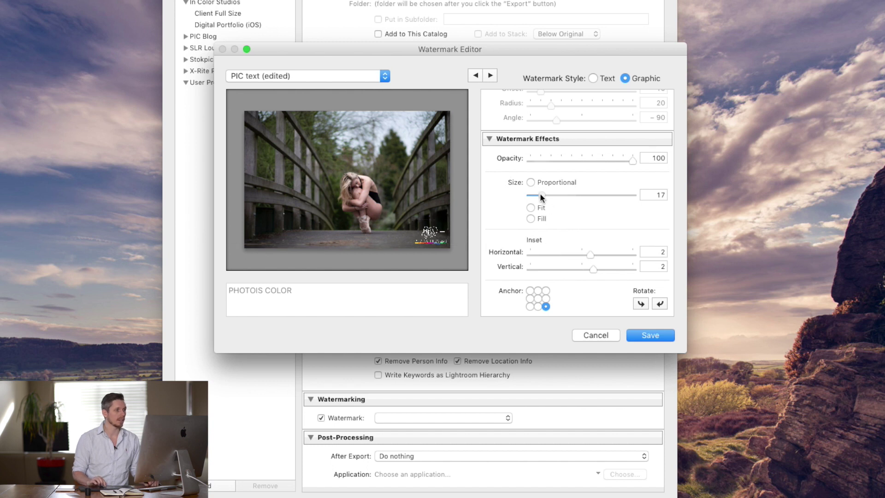
{"action": "mouse_move", "coordinate": [591, 254]}
{"action": "left_mouse_down"}
{"action": "mouse_move", "coordinate": [557, 255]}
{"action": "mouse_move", "coordinate": [591, 254]}
{"action": "left_mouse_up"}
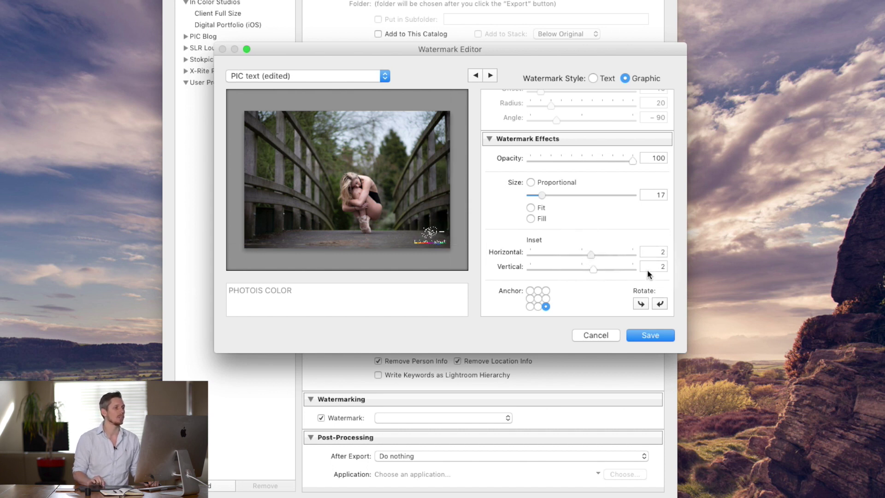
Save the graphic watermark as a new preset named PIC WHITE SIGNATURE.
{"action": "left_click", "coordinate": [453, 239]}
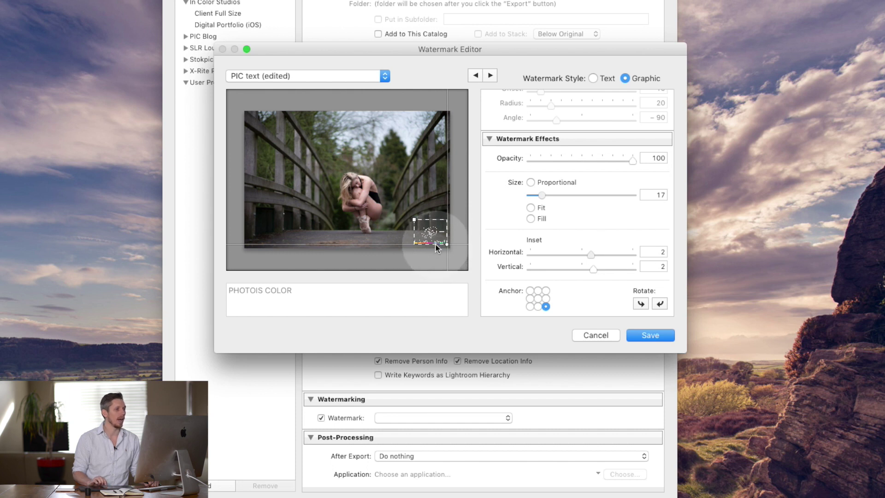
{"action": "left_click", "coordinate": [654, 334]}
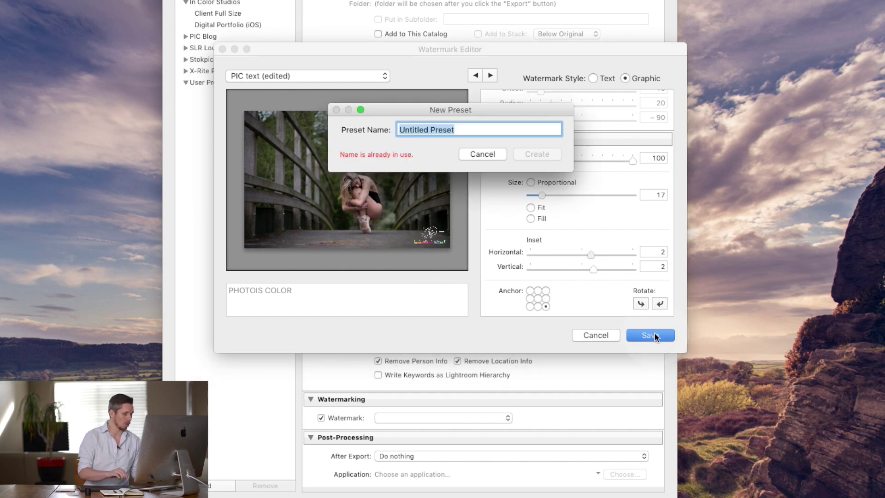
{"action": "type", "text": "PIC WHITE SIGNATURE"}
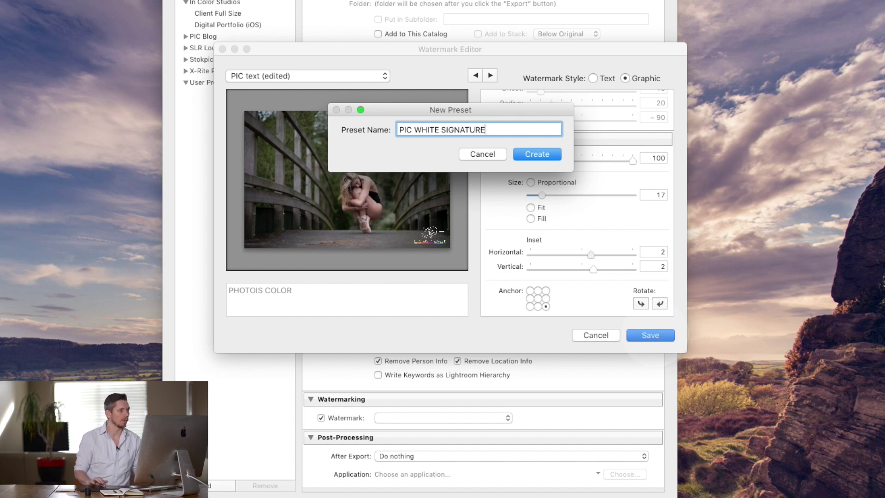
{"action": "left_click", "coordinate": [537, 153]}
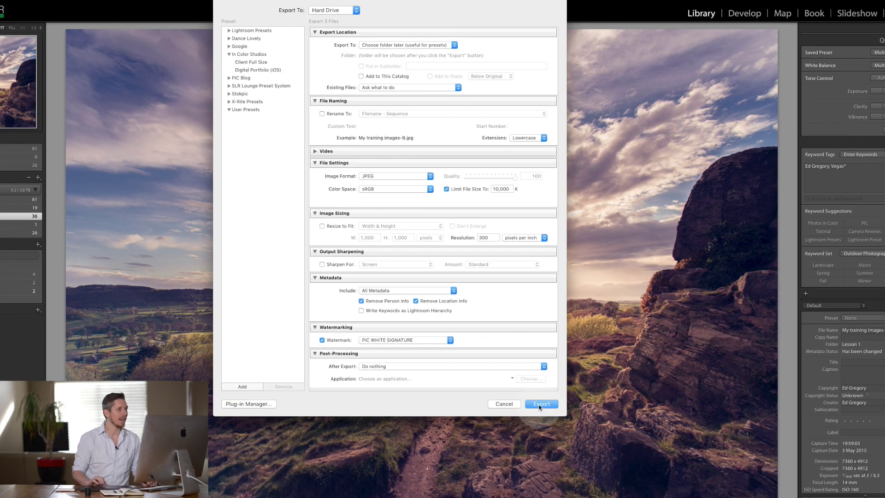
Export the three selected photos with the PIC WHITE SIGNATURE watermark to the Desktop folder.
{"action": "left_click", "coordinate": [540, 404]}
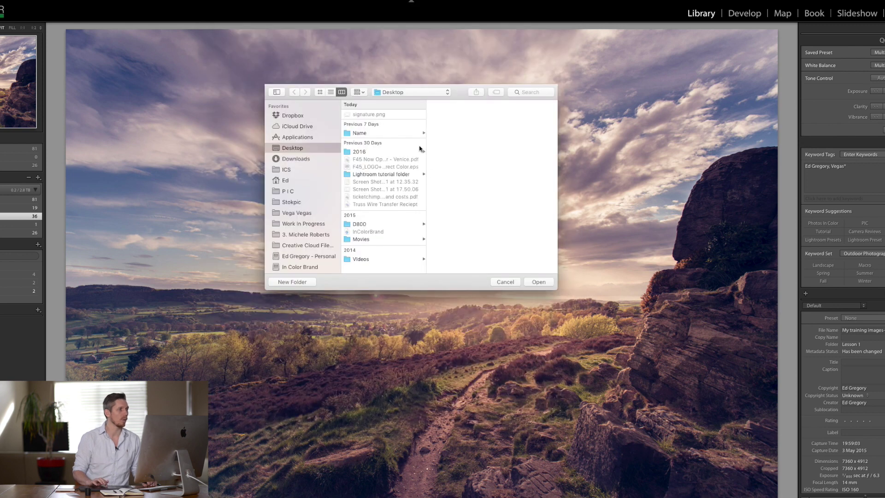
{"action": "left_click", "coordinate": [536, 282]}
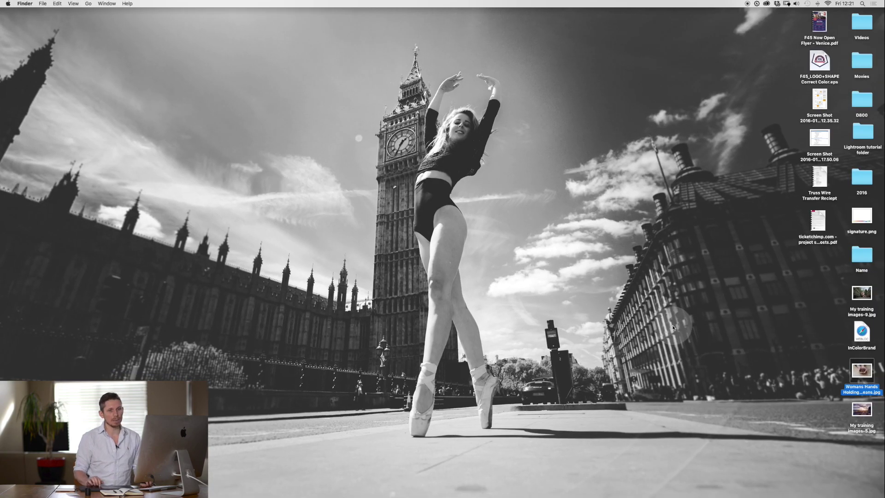
On the Finder desktop, preview the exported JPGs with Quick Look, starting from My training images-9.jpg, and compare the watermark across the photos.
{"action": "left_click", "coordinate": [861, 293]}
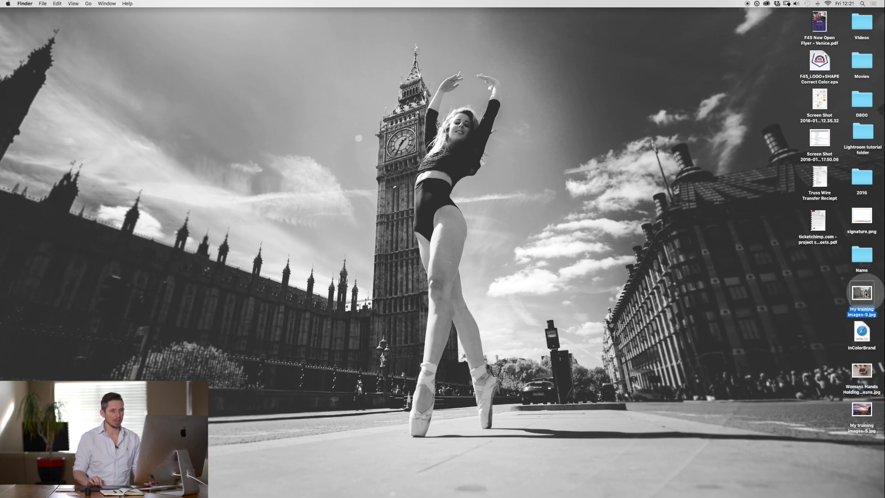
{"action": "key", "text": "space"}
{"action": "key", "text": "Down"}
{"action": "key", "text": "Down"}
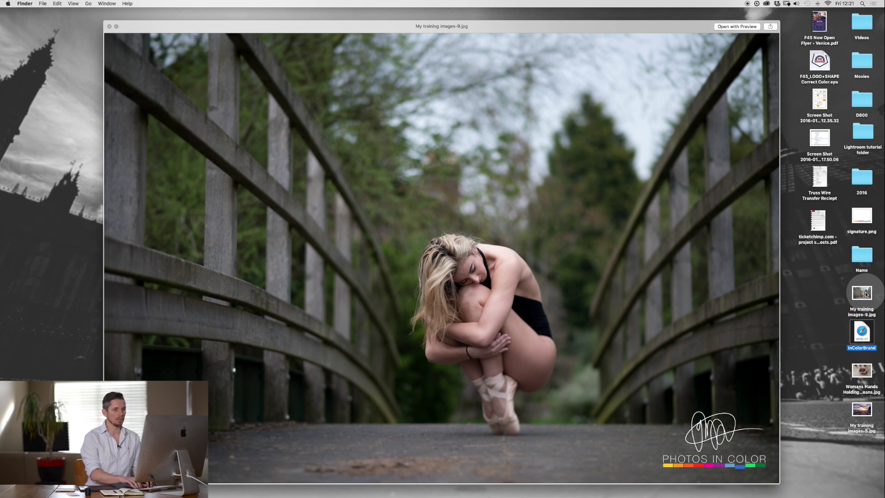
{"action": "key", "text": "Down"}
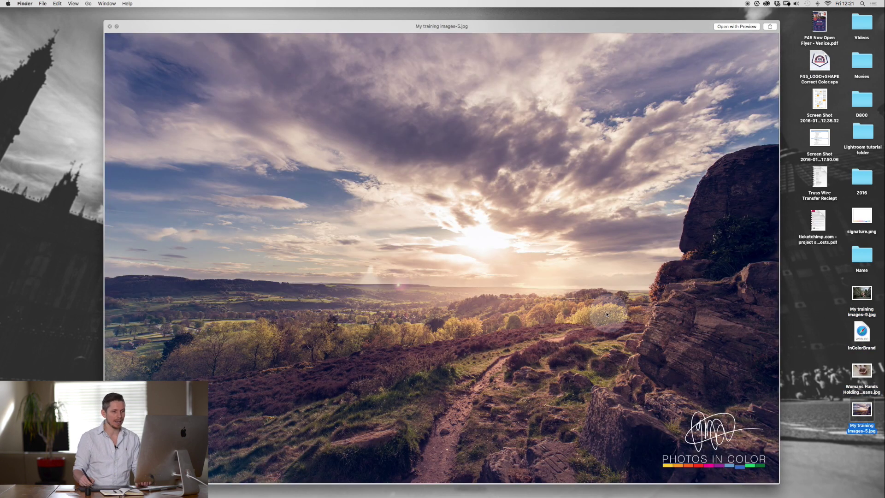
{"action": "key", "text": "Up"}
{"action": "key", "text": "Up"}
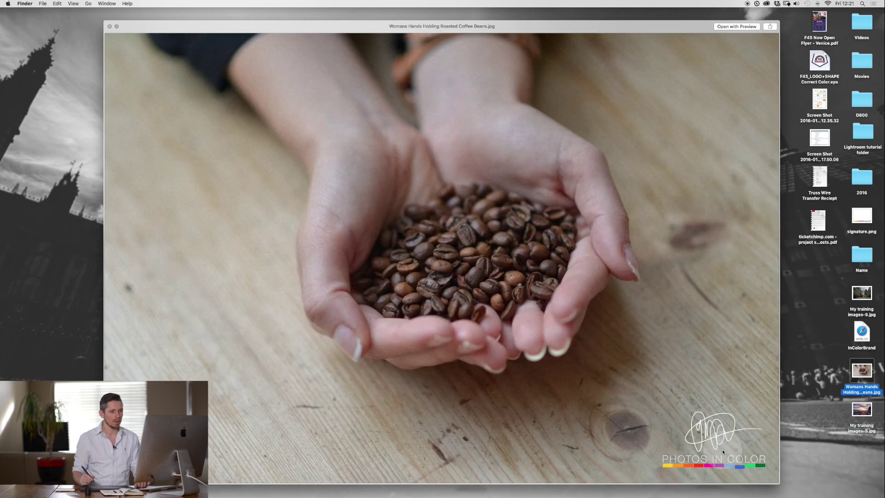
{"action": "key", "text": "Down"}
{"action": "key", "text": "Down"}
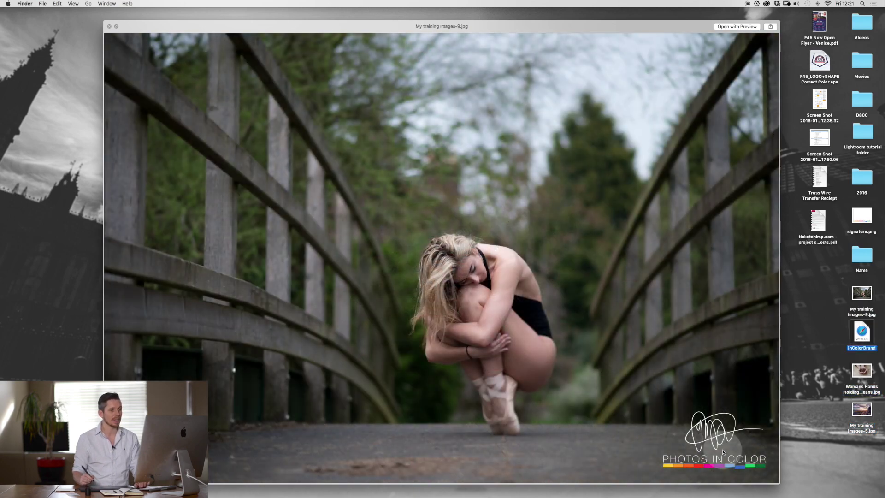
{"action": "key", "text": "Up"}
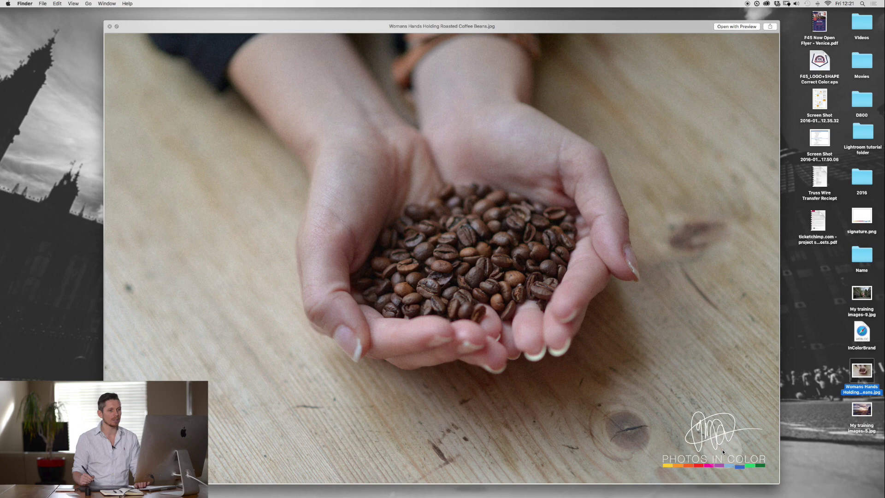
{"action": "key", "text": "Down"}
{"action": "key", "text": "Up"}
{"action": "key", "text": "Down"}
{"action": "key", "text": "Up"}
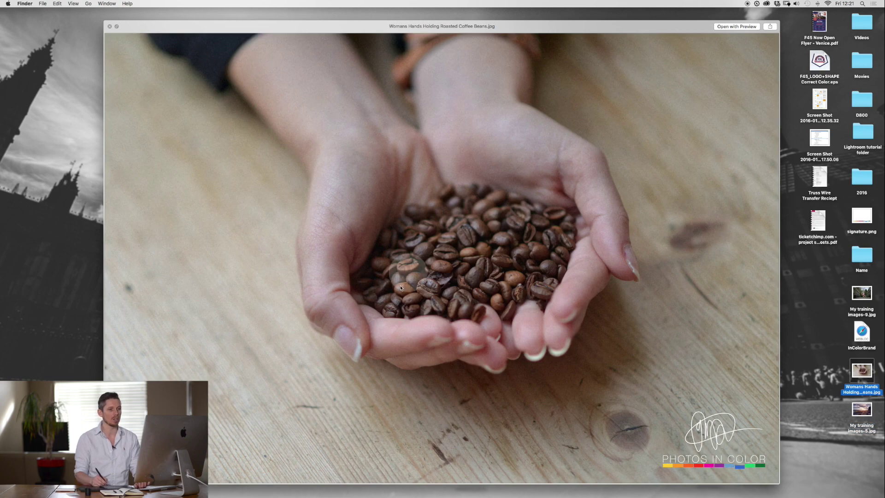